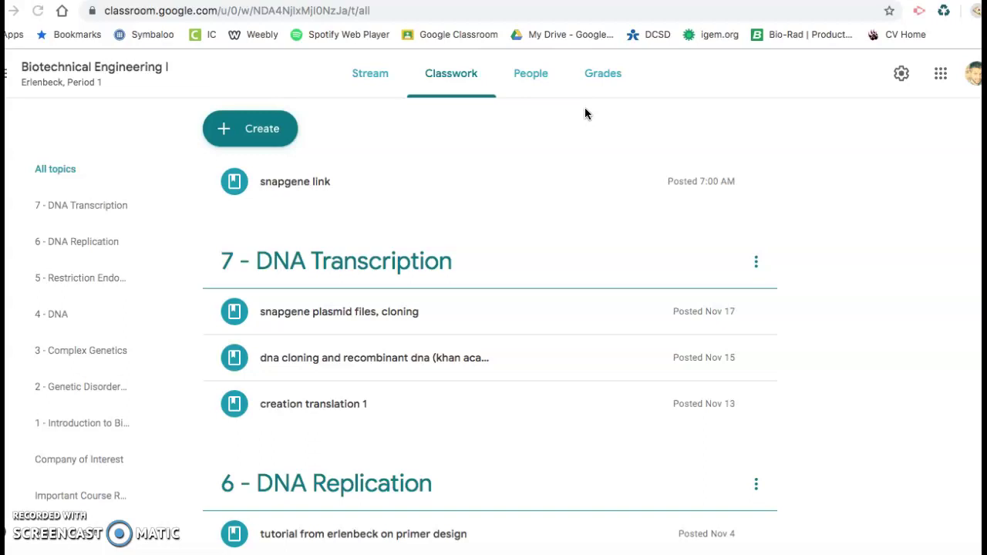
# - Open the Downloads - SnapGene page attached to the snapgene link material in the classwork list
pyautogui.click(619, 50)
pyautogui.click(458, 220)
pyautogui.click(815, 180)
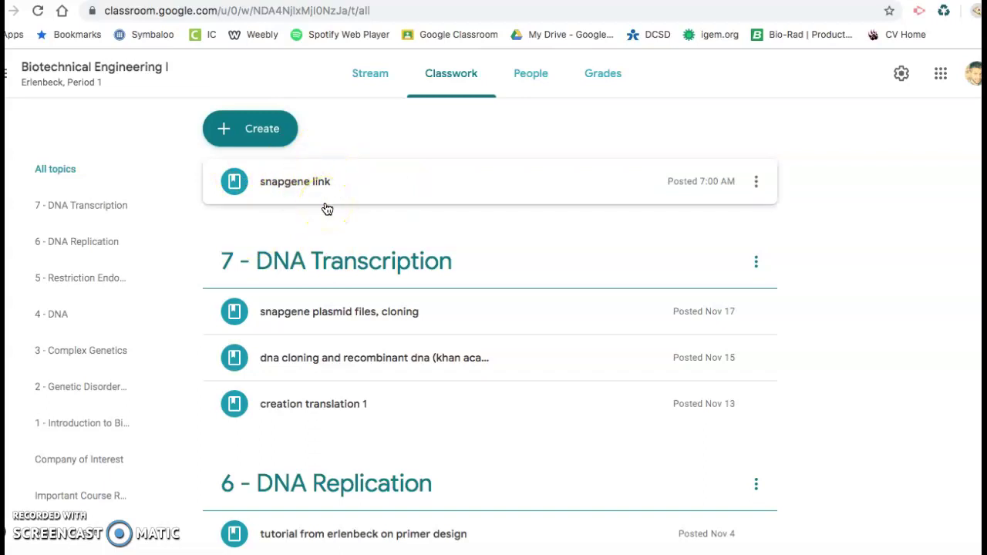
pyautogui.click(368, 187)
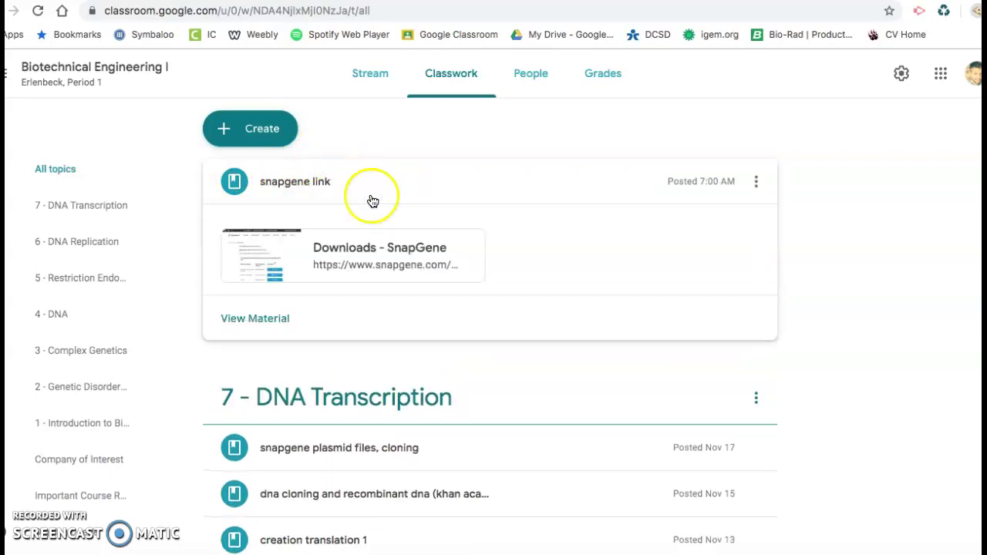
pyautogui.click(375, 266)
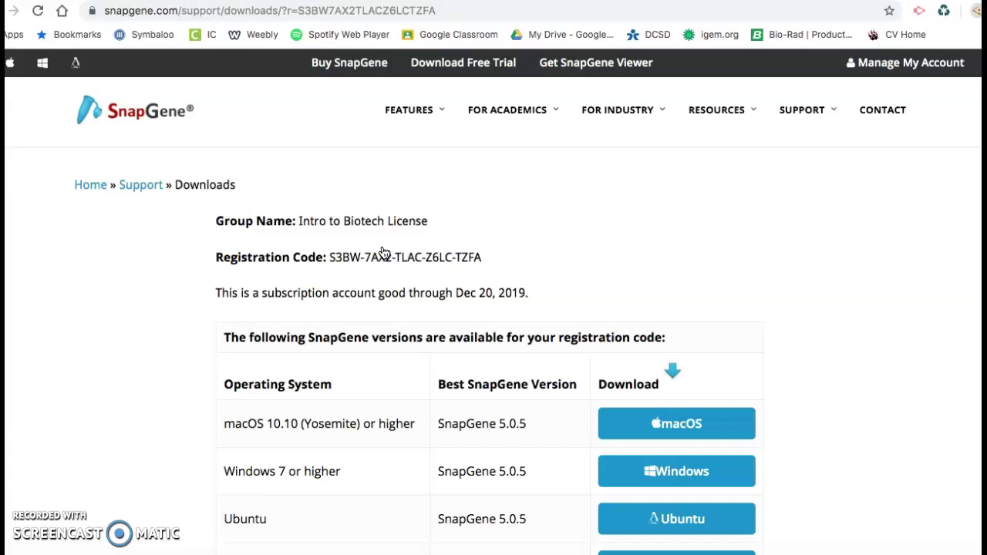
# - Review the group registration details and operating system downloads on the SnapGene page, and return to the classwork page
pyautogui.scroll(-3, 807, 332)
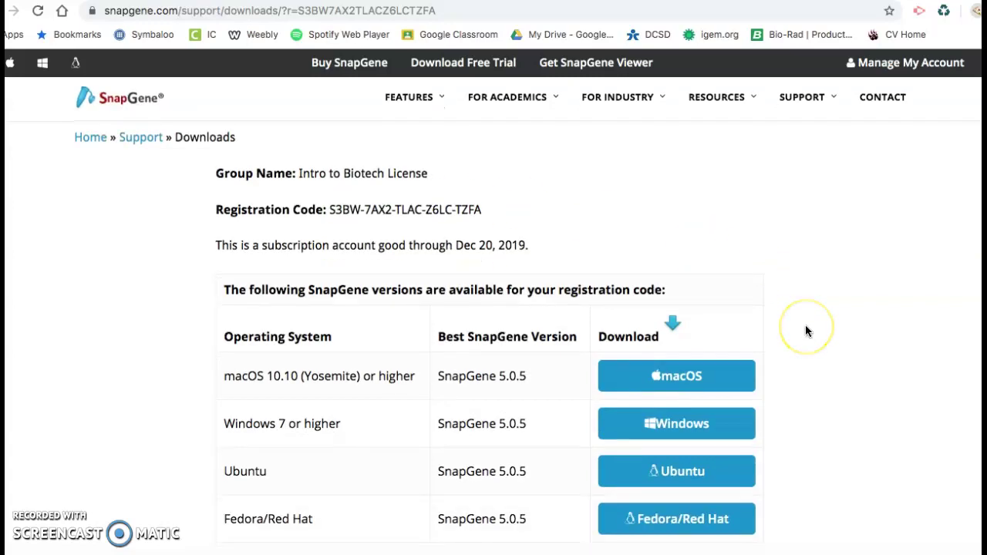
pyautogui.scroll(-2, 807, 332)
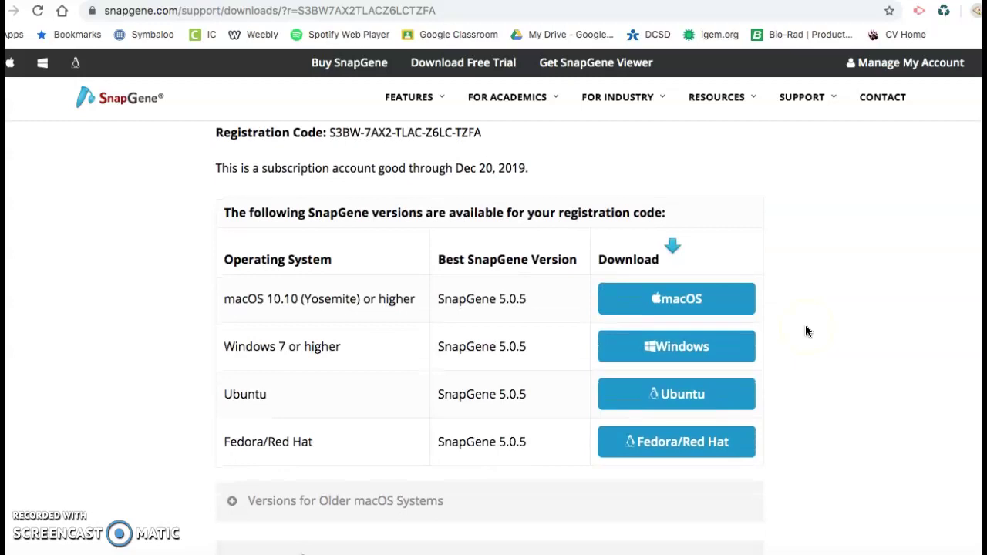
pyautogui.click(695, 352)
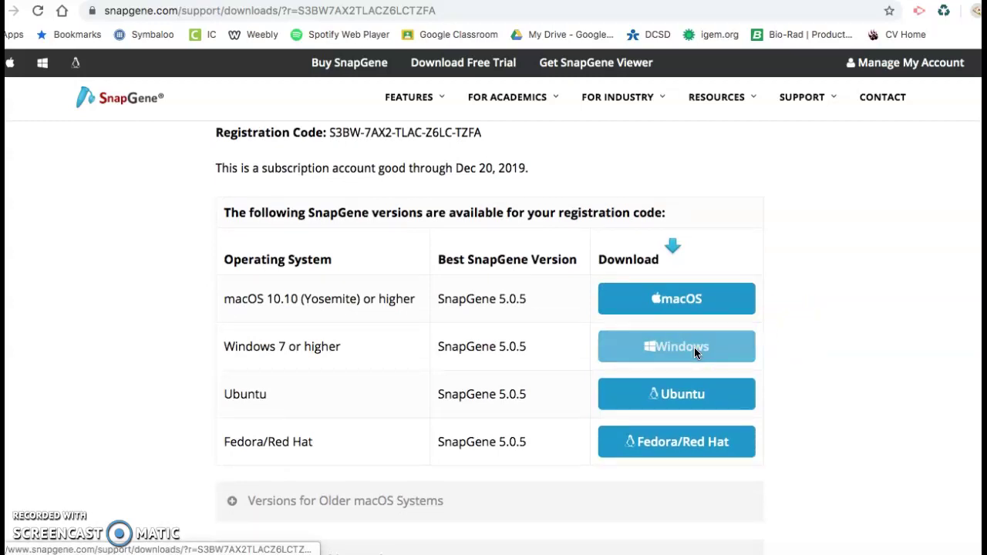
pyautogui.click(628, 367)
pyautogui.scroll(4, 734, 359)
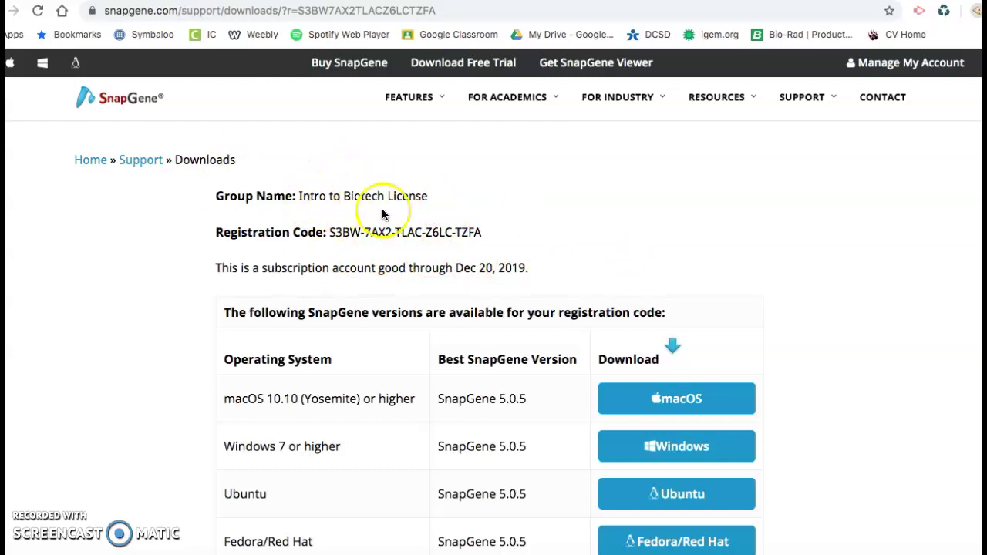
pyautogui.scroll(-2, 908, 325)
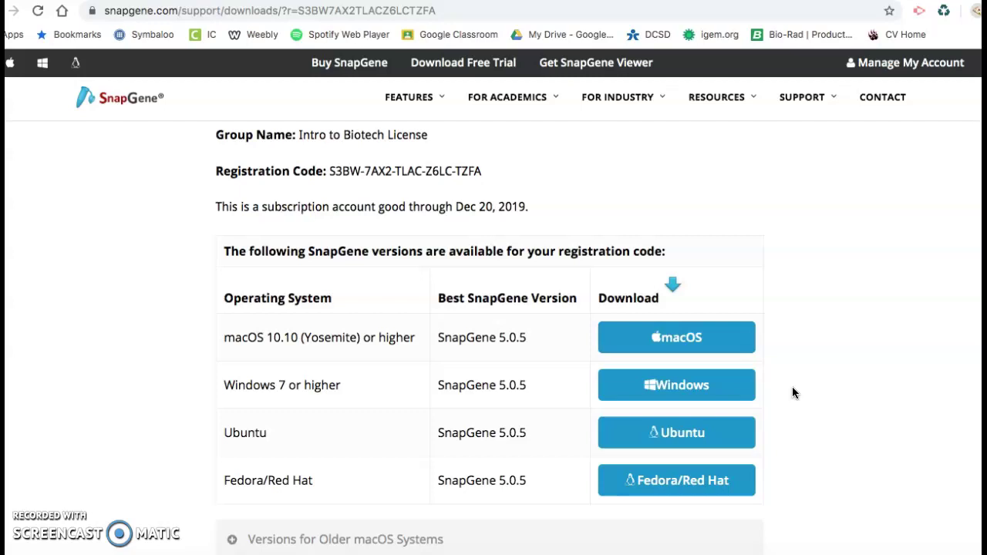
pyautogui.click(657, 384)
pyautogui.scroll(1, 189, 262)
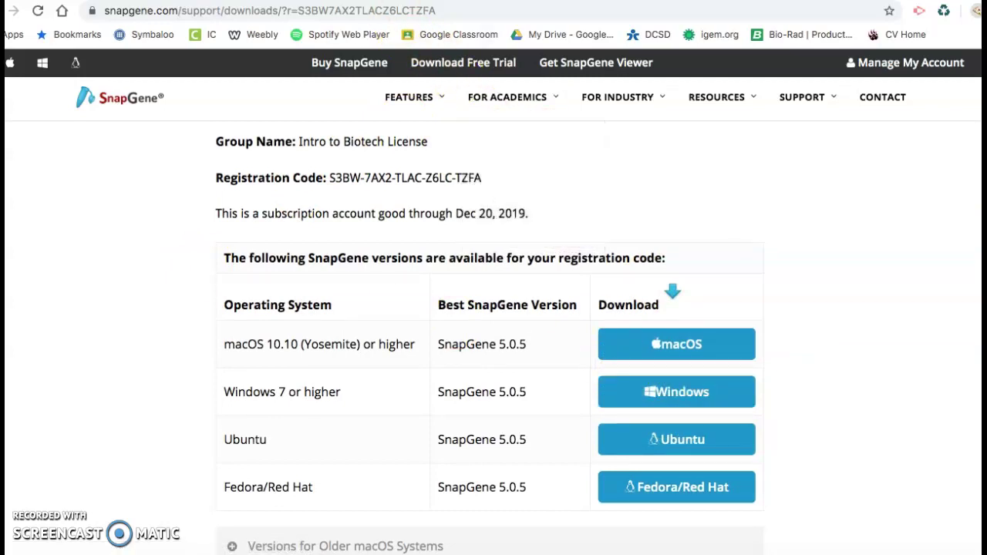
pyautogui.hotkey('ctrl', 'shift', 'Tab')
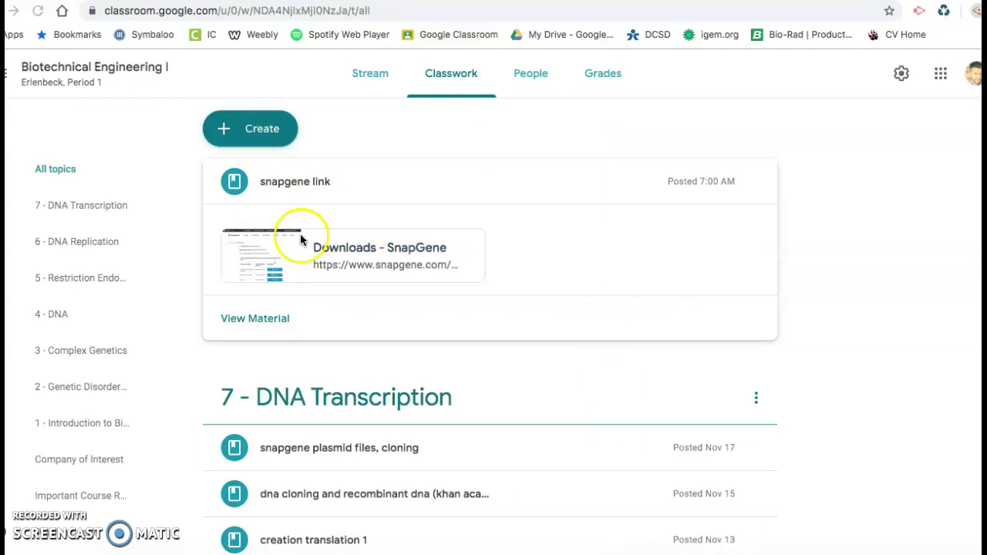
pyautogui.click(67, 0)
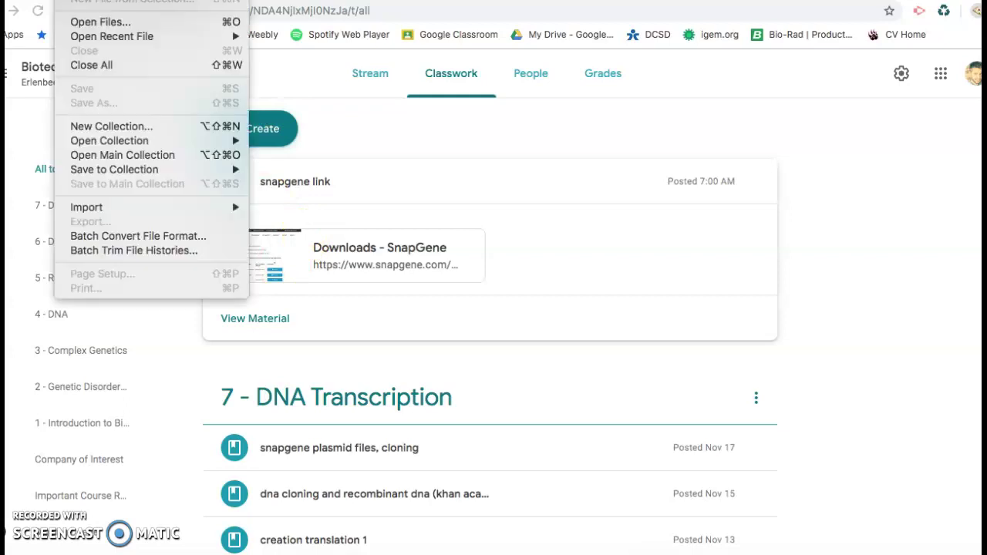
pyautogui.click(68, 0)
pyautogui.click(67, 0)
pyautogui.moveTo(100, 0)
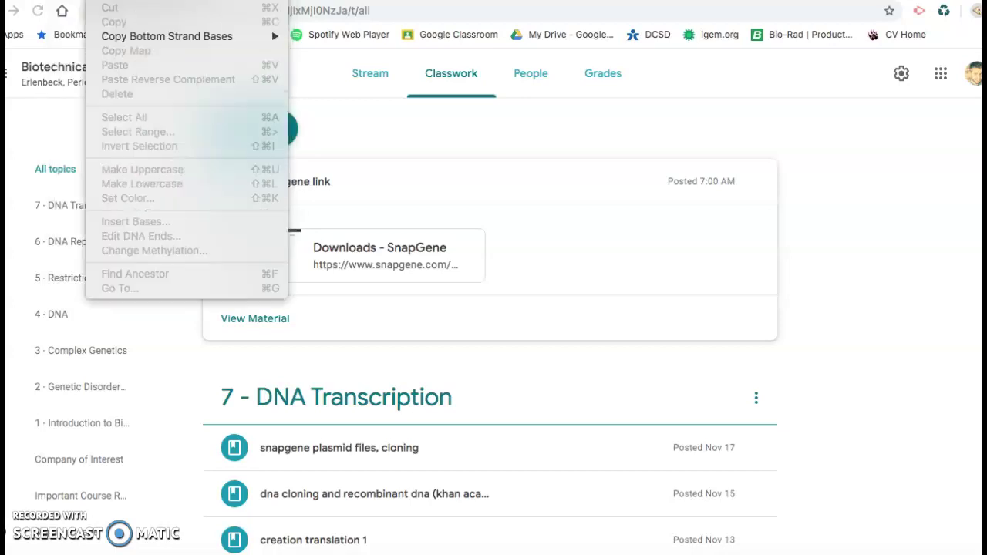
pyautogui.moveTo(23, 0)
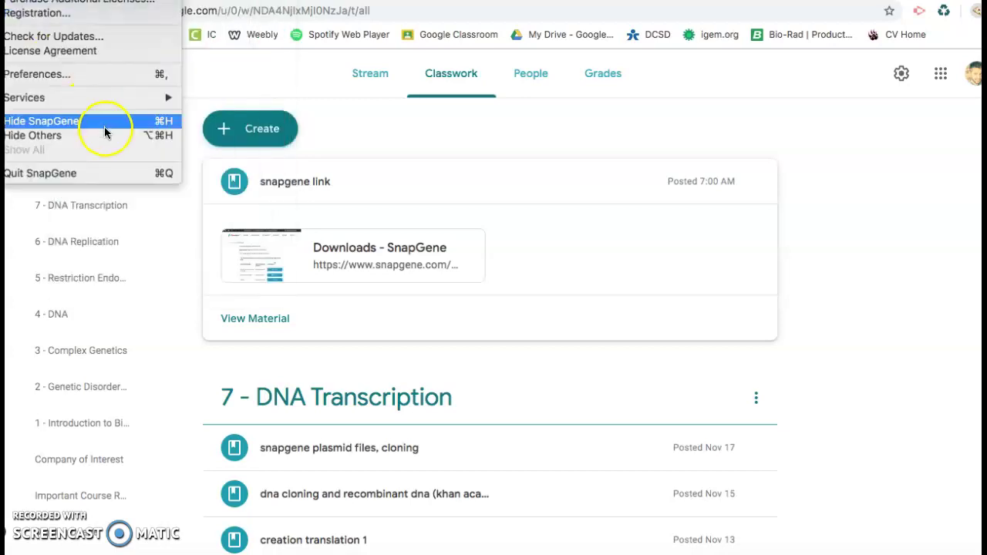
pyautogui.click(262, 0)
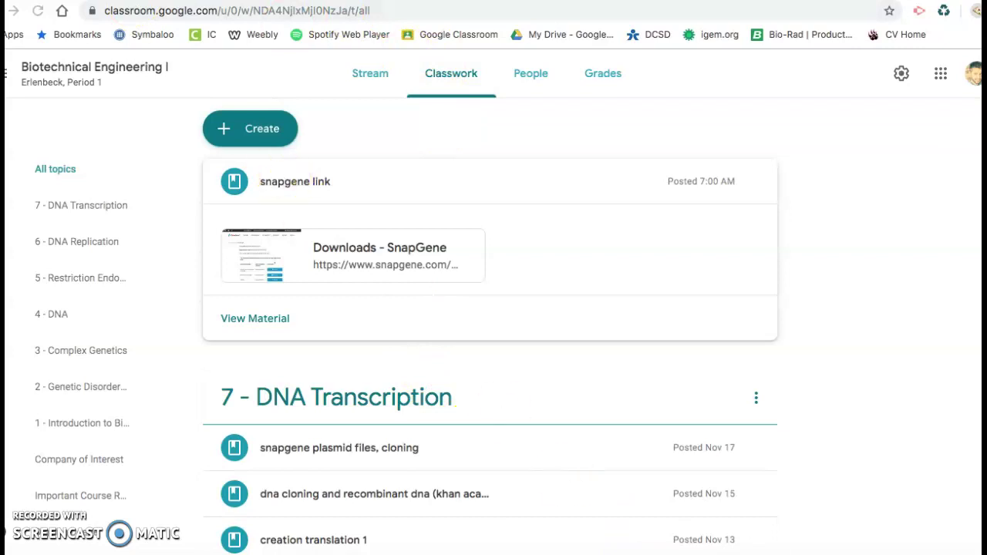
# - Open the Addgene plasmid import in SnapGene and reposition its dialog
pyautogui.click(69, 0)
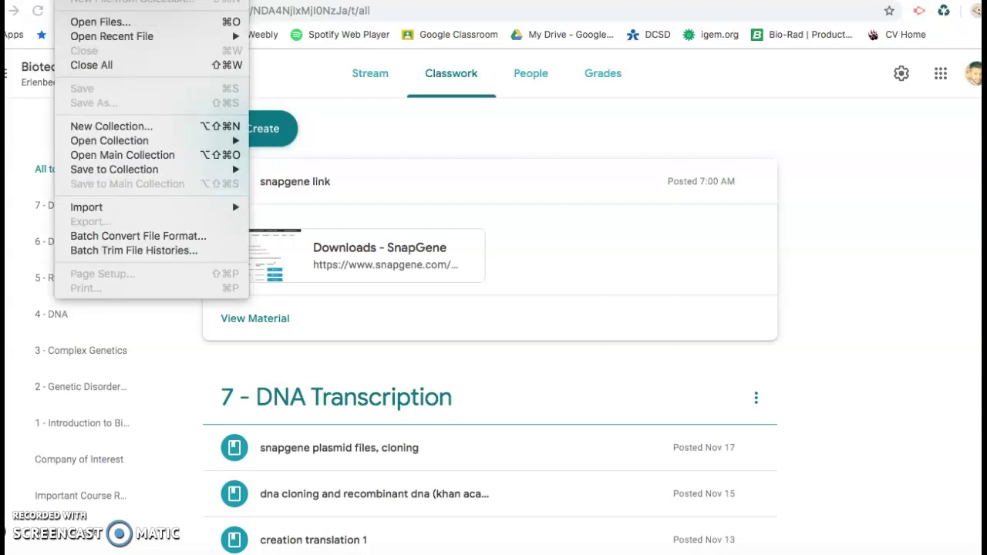
pyautogui.moveTo(137, 208)
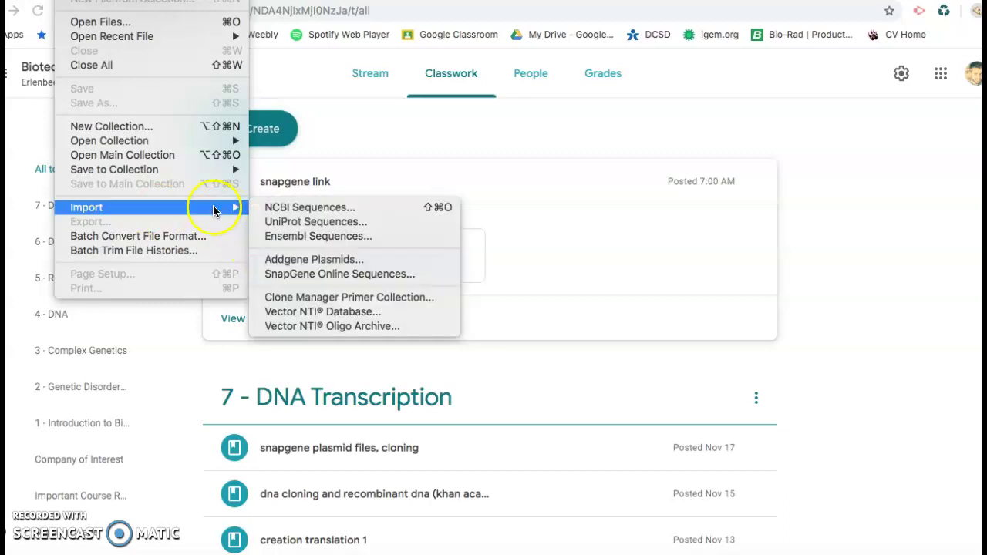
pyautogui.click(329, 266)
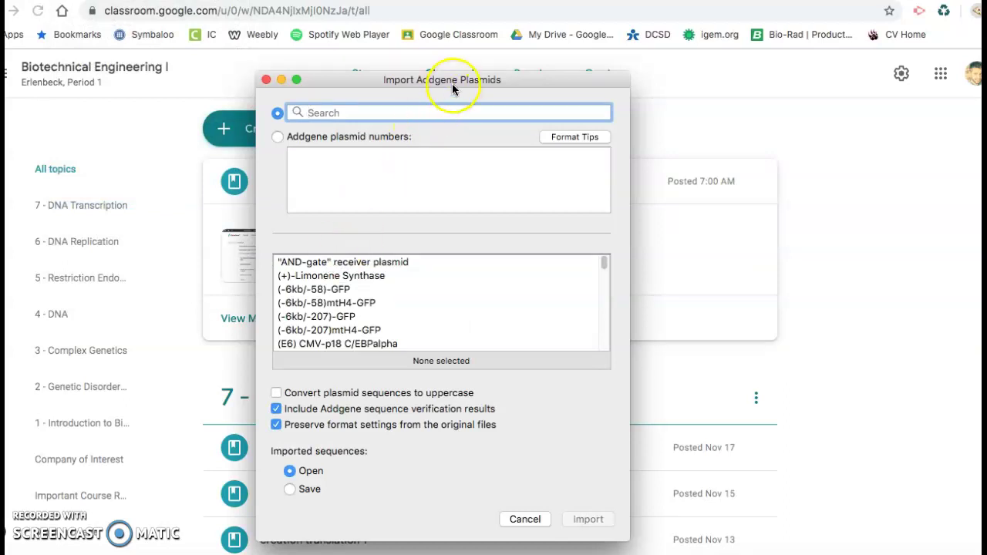
pyautogui.moveTo(453, 81); pyautogui.dragTo(511, 68)
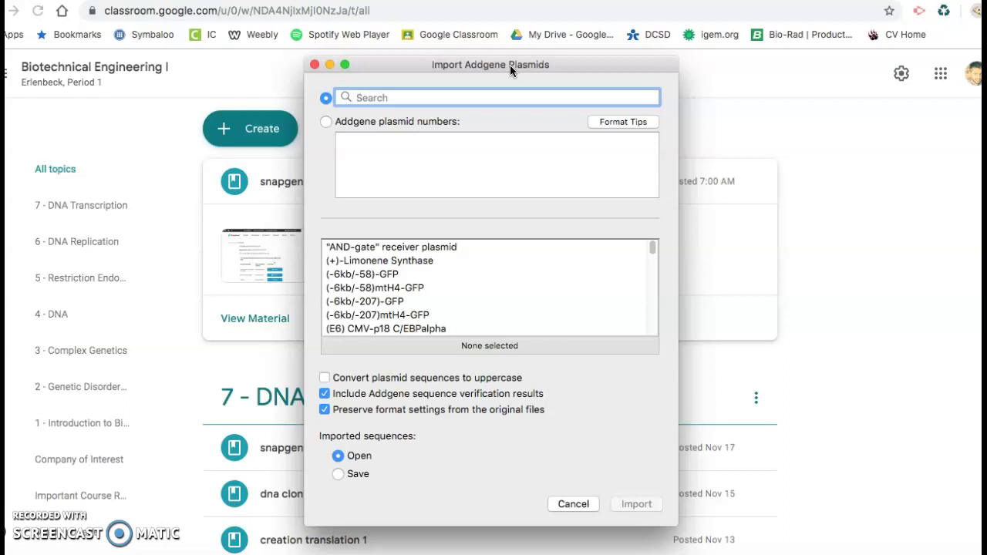
# - Search the Addgene plasmids for pjk_prok1_egfp and import the pJK_proK1_eGFP plasmid
pyautogui.write('pjk')
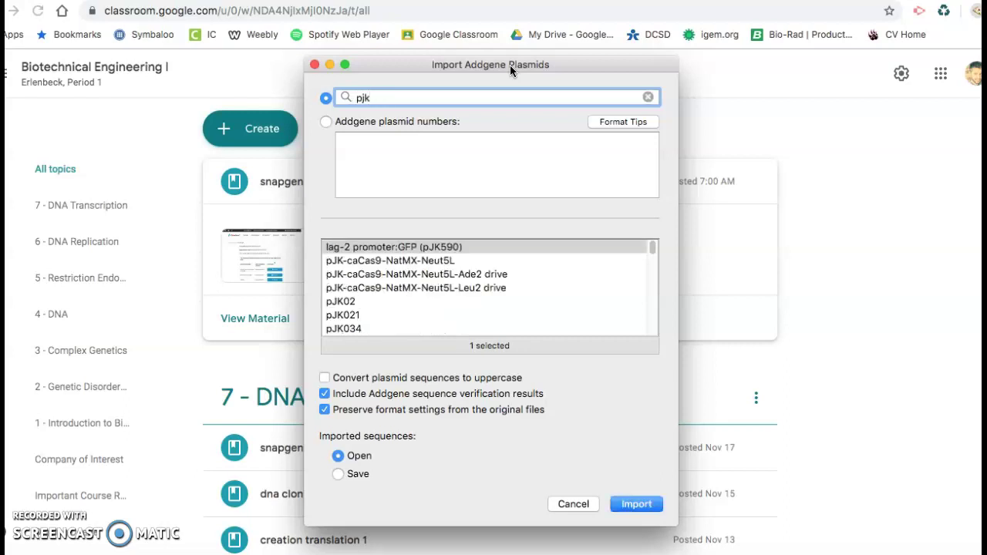
pyautogui.write('_prok1')
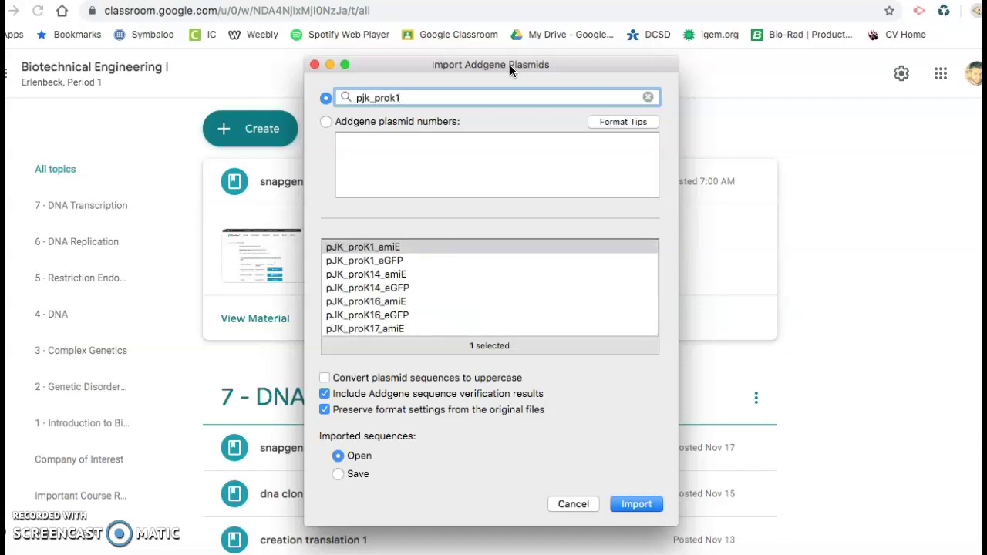
pyautogui.write('_egfp')
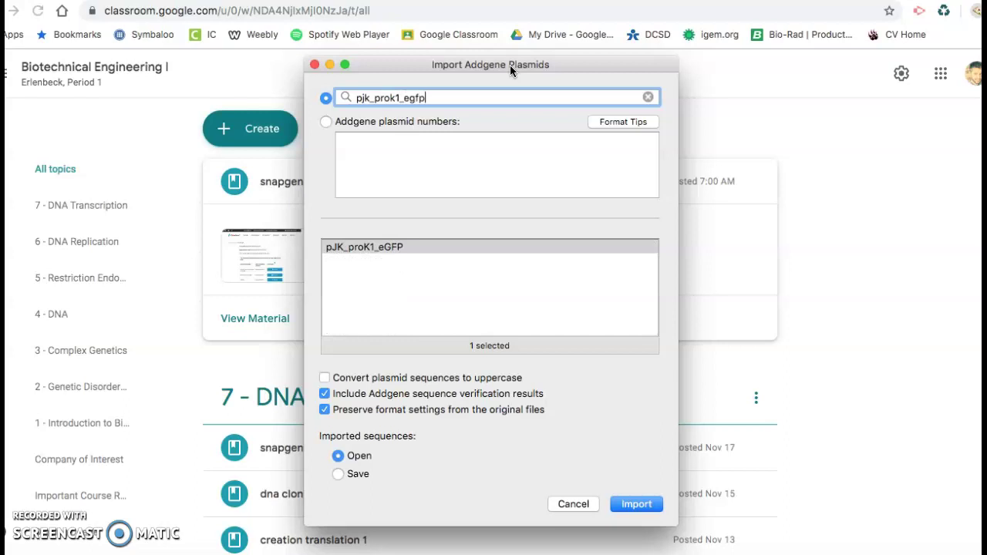
pyautogui.click(489, 249)
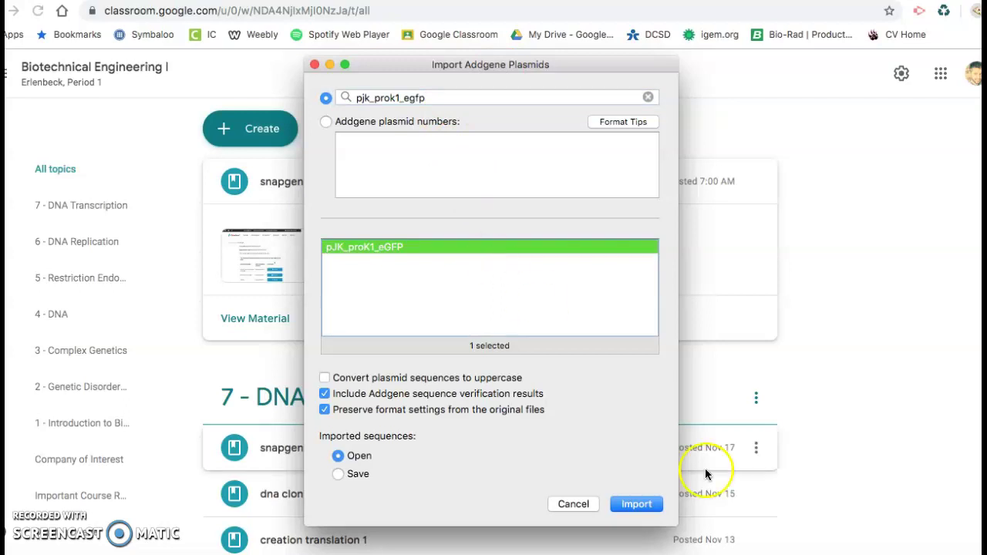
pyautogui.click(637, 506)
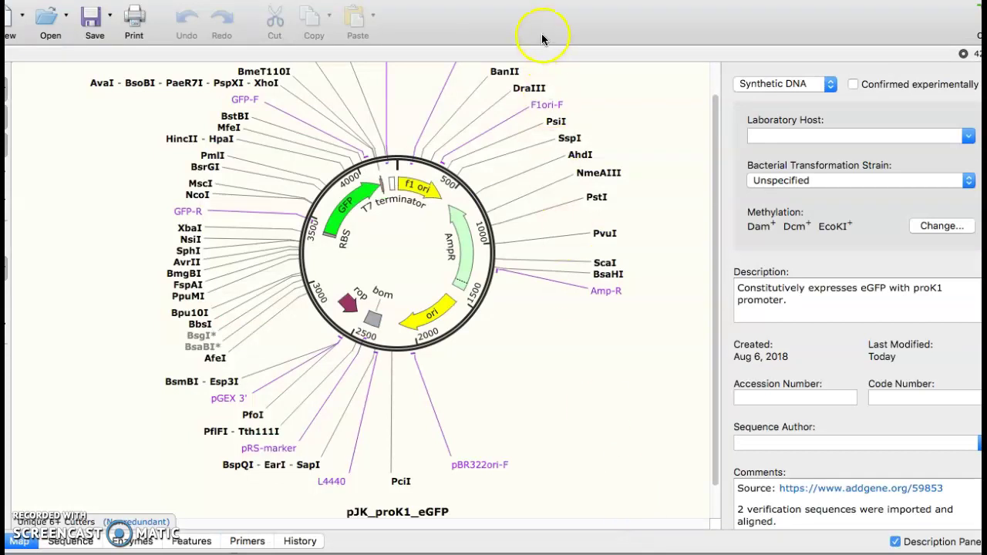
# - Reposition the plasmid window and inspect the ori and GFP features on the circular map, leaving nothing selected
pyautogui.moveTo(547, 36)
pyautogui.mouseDown()
pyautogui.moveTo(559, 79)
pyautogui.moveTo(559, 47)
pyautogui.mouseUp()
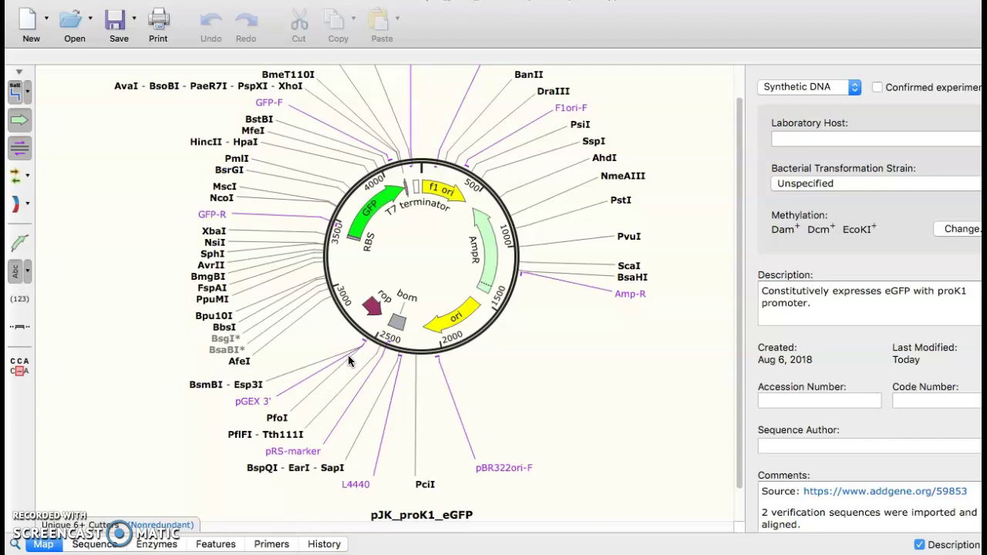
pyautogui.click(465, 313)
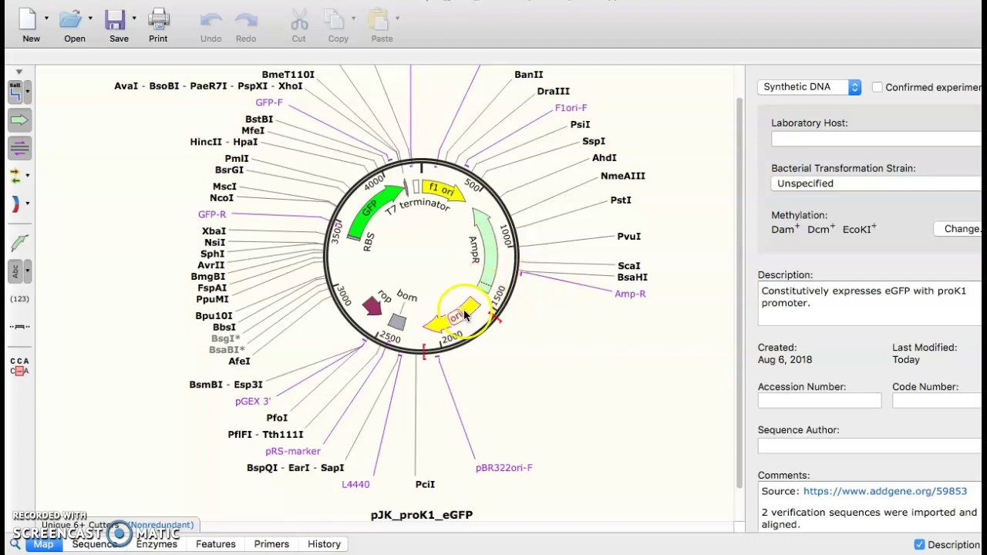
pyautogui.click(360, 227)
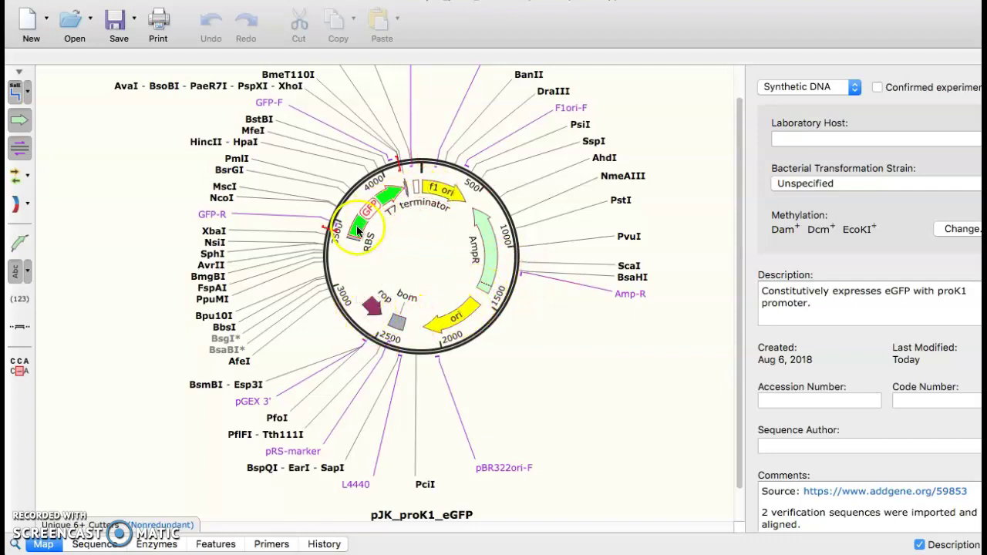
pyautogui.click(221, 495)
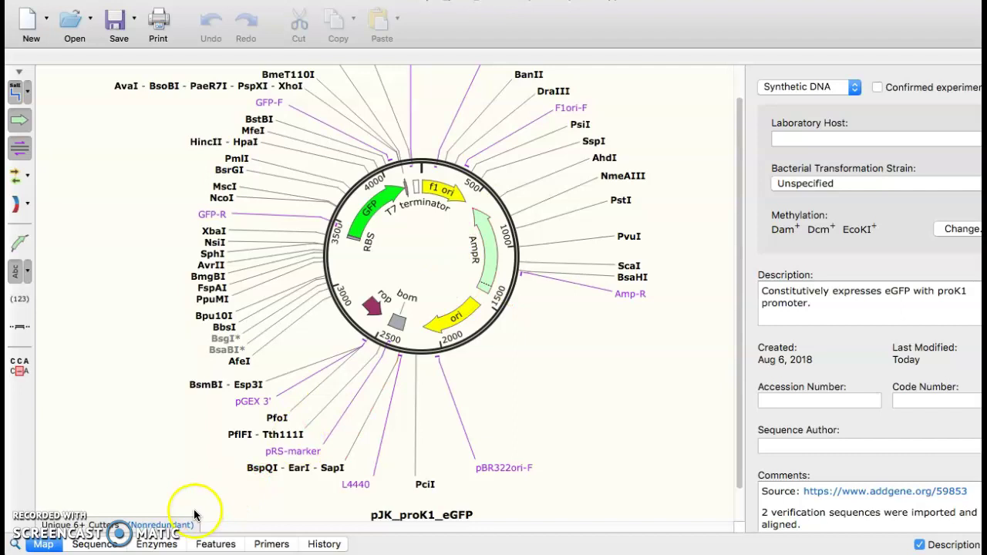
# - Show the plasmid's sequence view and examine the annotated bases from f1 ori through AmpR, ori, bom and rop to GFP
pyautogui.click(95, 544)
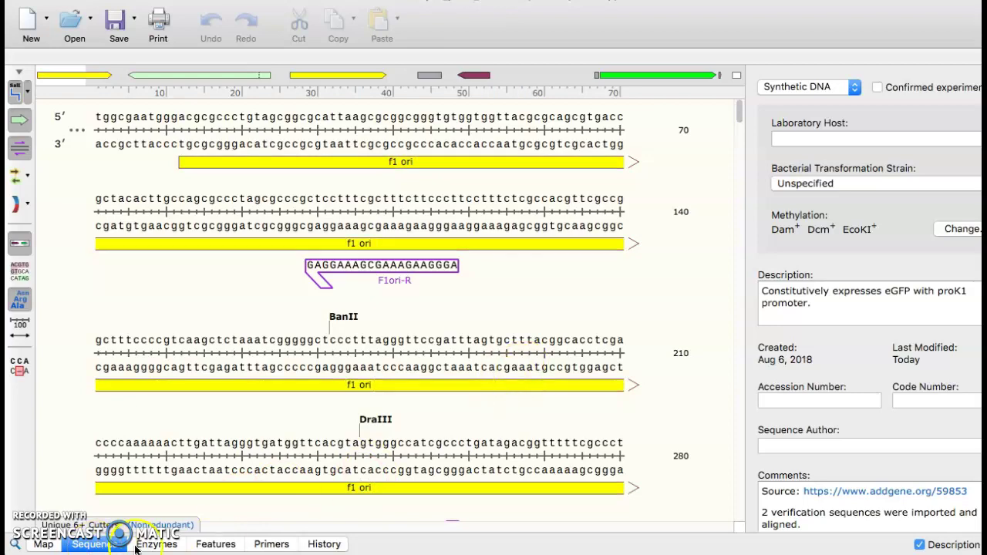
pyautogui.scroll(-2, 486, 280)
pyautogui.scroll(-20, 486, 280)
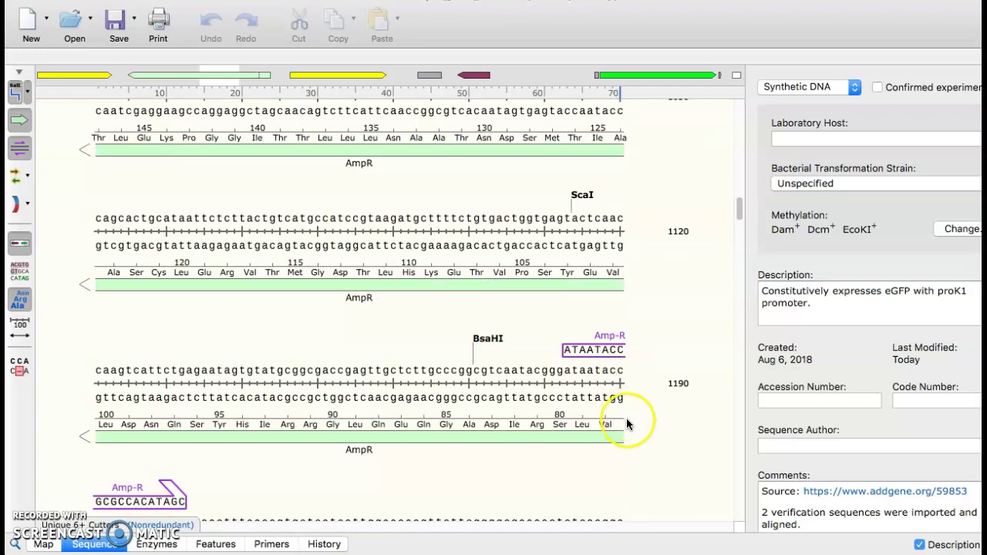
pyautogui.scroll(-12, 621, 401)
pyautogui.scroll(-15, 626, 420)
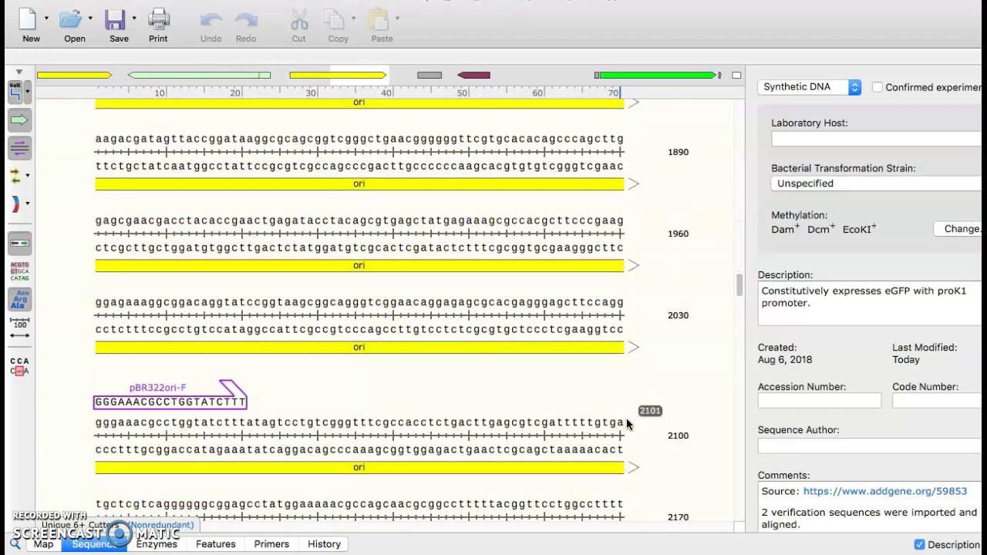
pyautogui.click(649, 428)
pyautogui.scroll(-6, 649, 428)
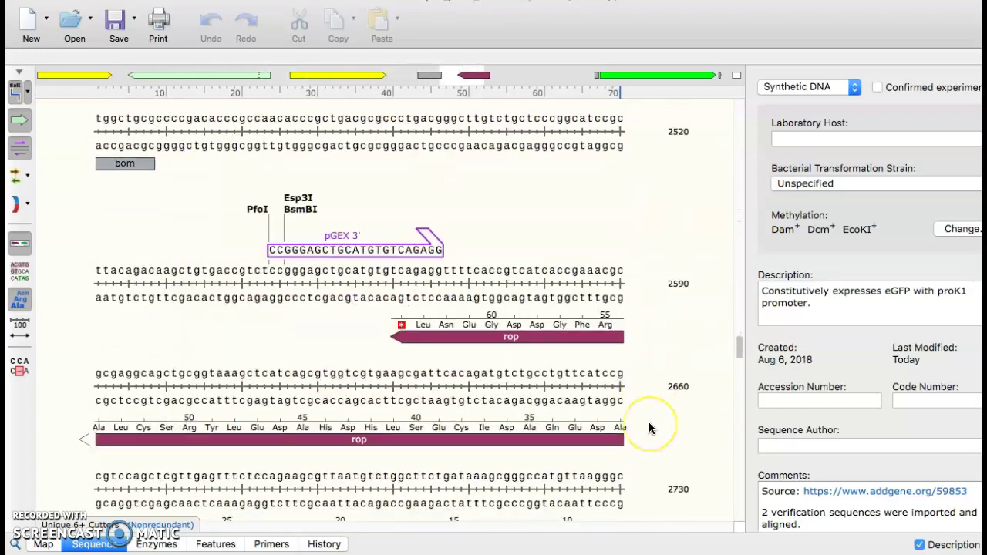
pyautogui.scroll(-4, 649, 428)
pyautogui.scroll(-9, 649, 426)
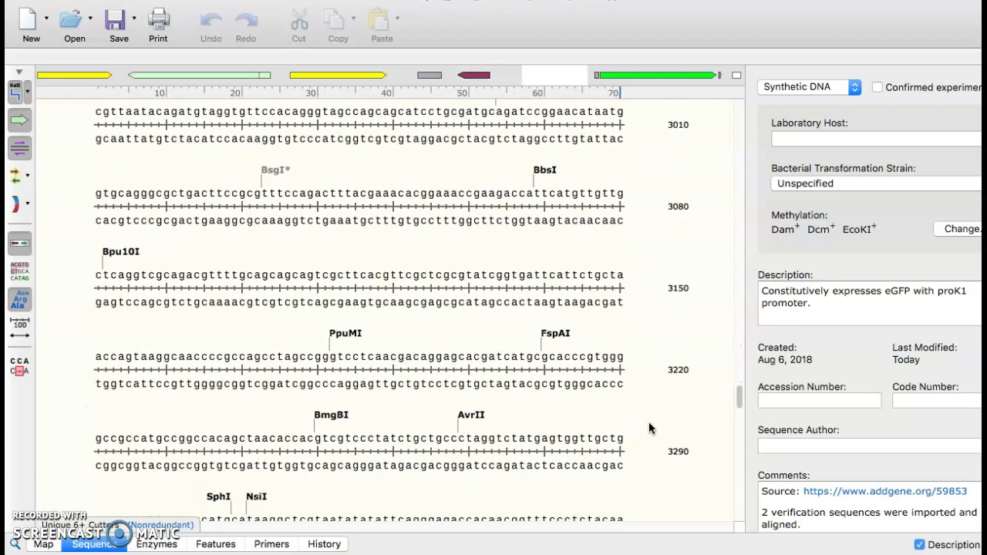
pyautogui.scroll(-13, 649, 428)
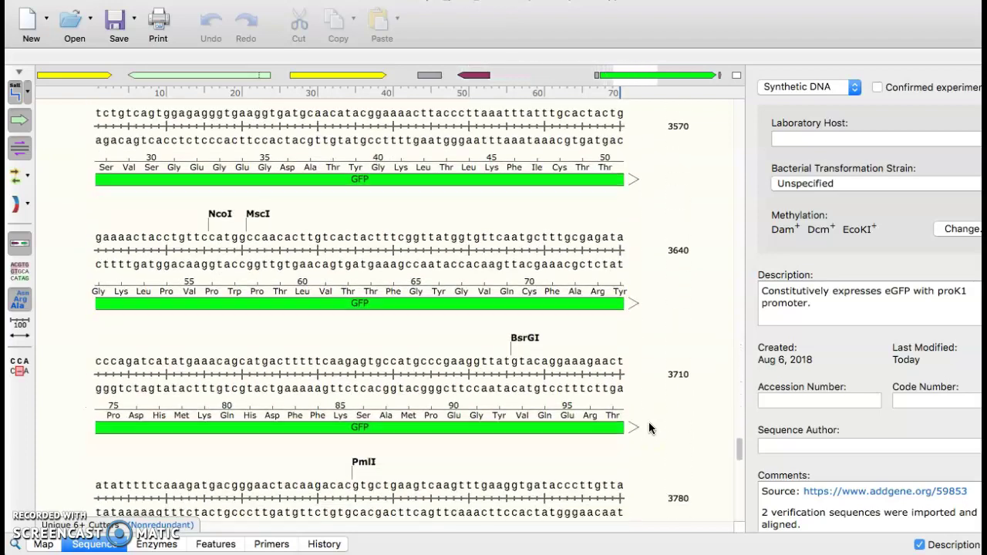
pyautogui.scroll(-2, 649, 428)
pyautogui.scroll(2, 648, 428)
pyautogui.scroll(20, 649, 422)
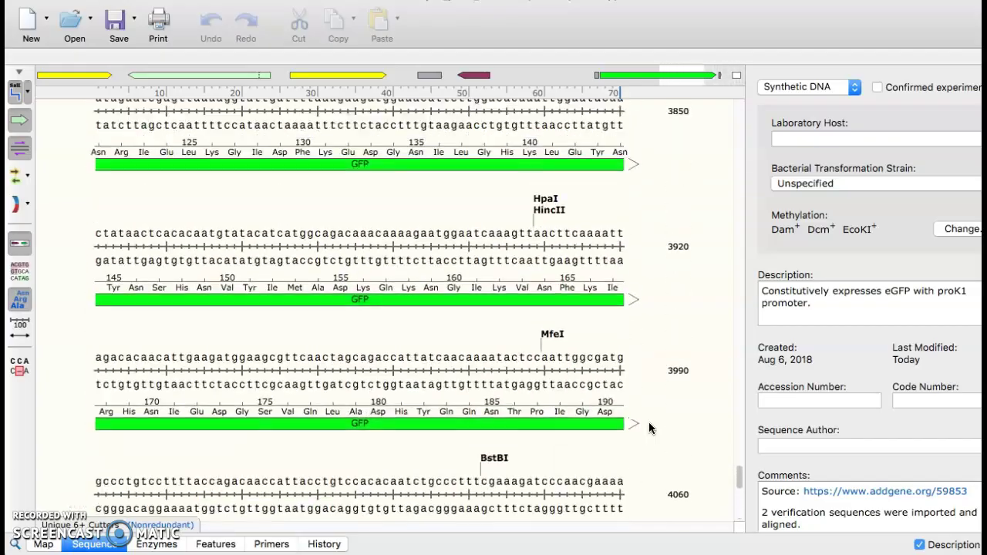
pyautogui.scroll(20, 661, 309)
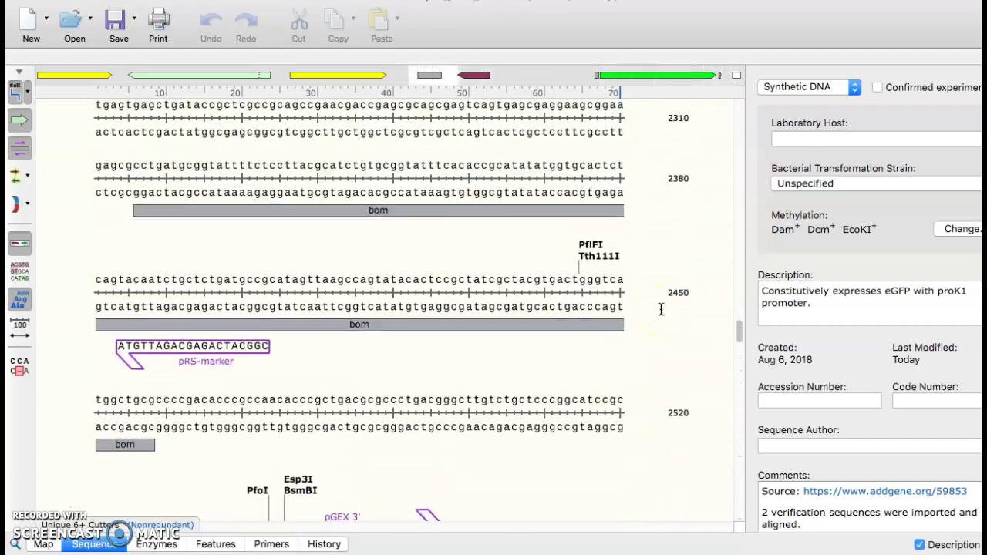
# - Return to the plasmid's circular map and inspect the GFP feature's details, leaving nothing selected
pyautogui.click(43, 544)
pyautogui.scroll(2, 538, 399)
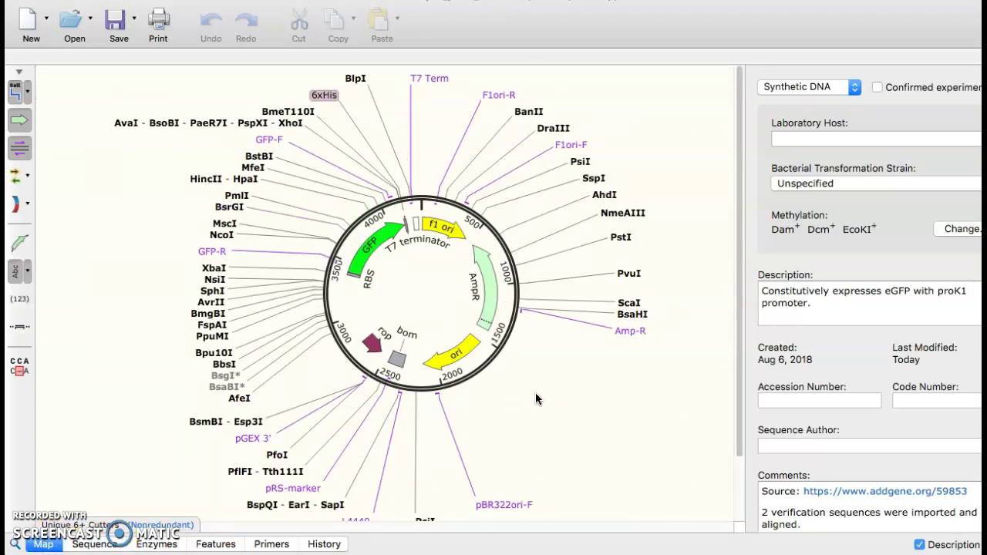
pyautogui.click(367, 259)
pyautogui.moveTo(363, 264)
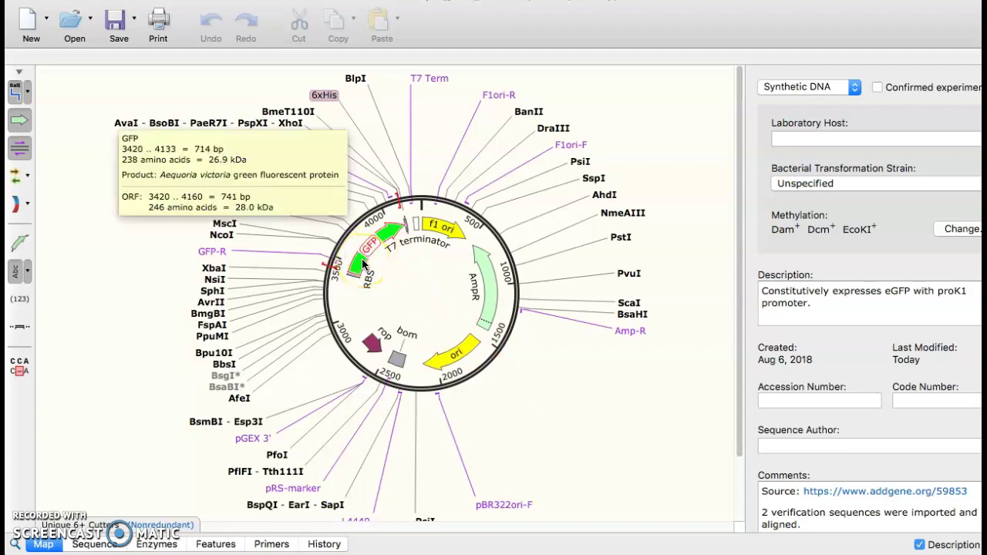
pyautogui.click(350, 295)
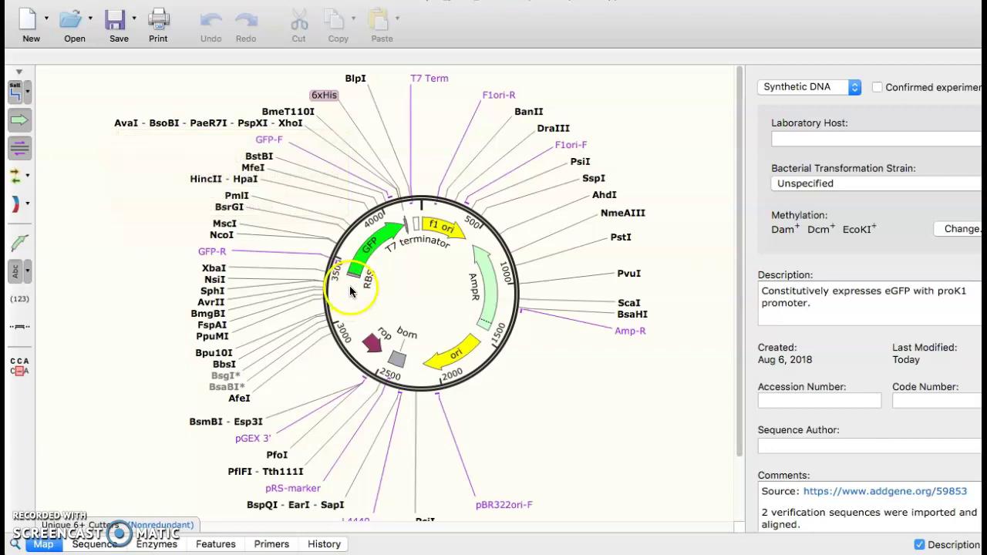
pyautogui.click(361, 266)
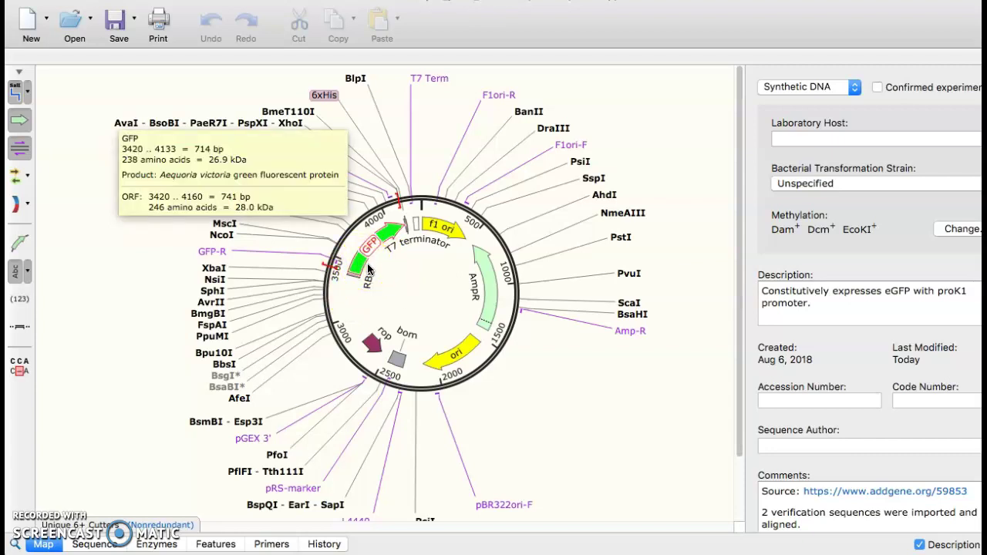
pyautogui.click(636, 383)
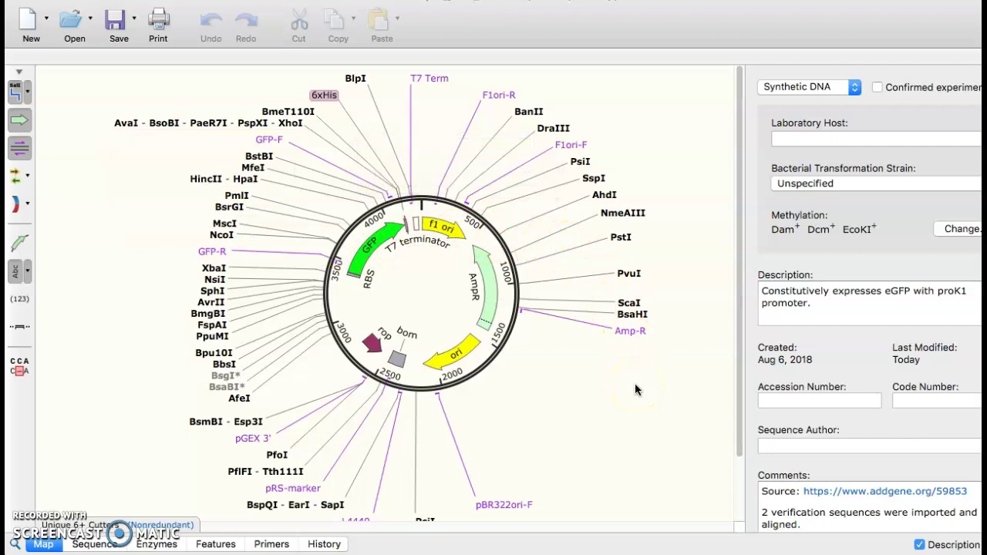
# - Save the plasmid as pJK_proK1_eGFP_initials_period1 in SnapGene DNA format in the SnapGene folder and close its window
pyautogui.click(517, 37)
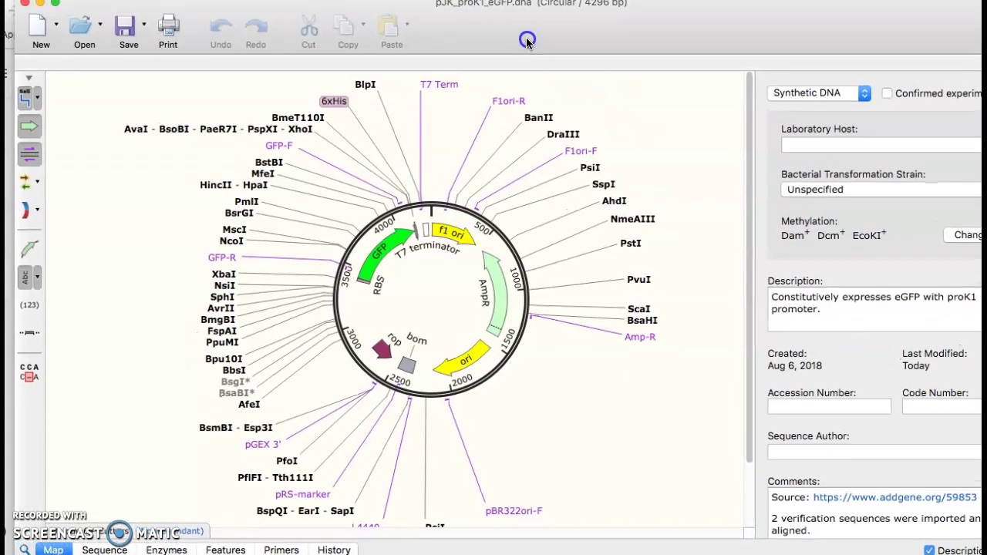
pyautogui.click(143, 31)
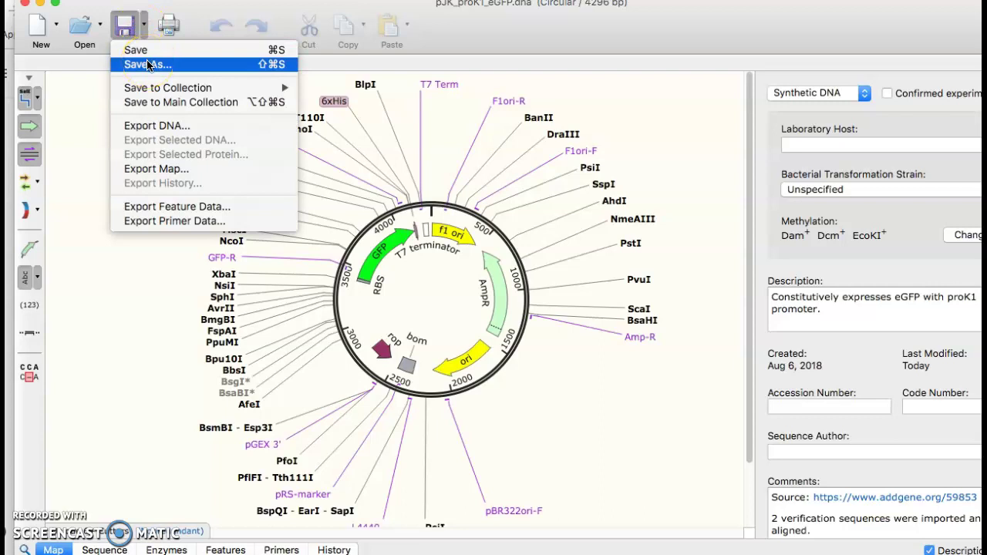
pyautogui.click(147, 51)
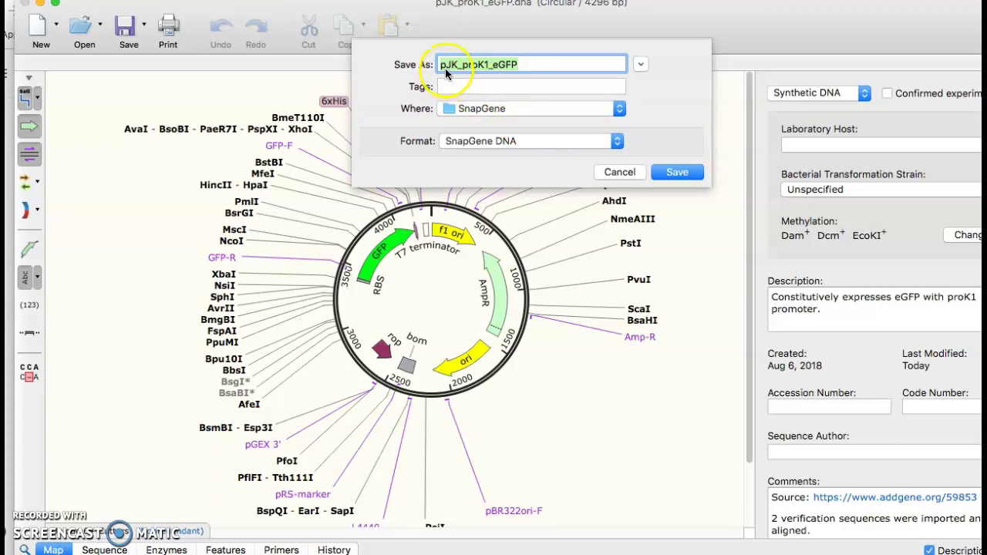
pyautogui.click(522, 65)
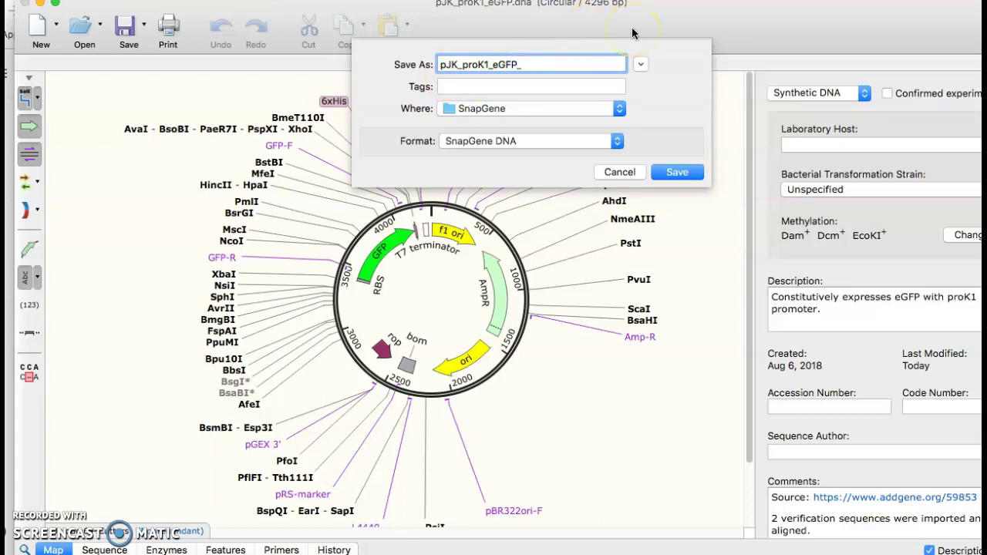
pyautogui.write('_initials_period1')
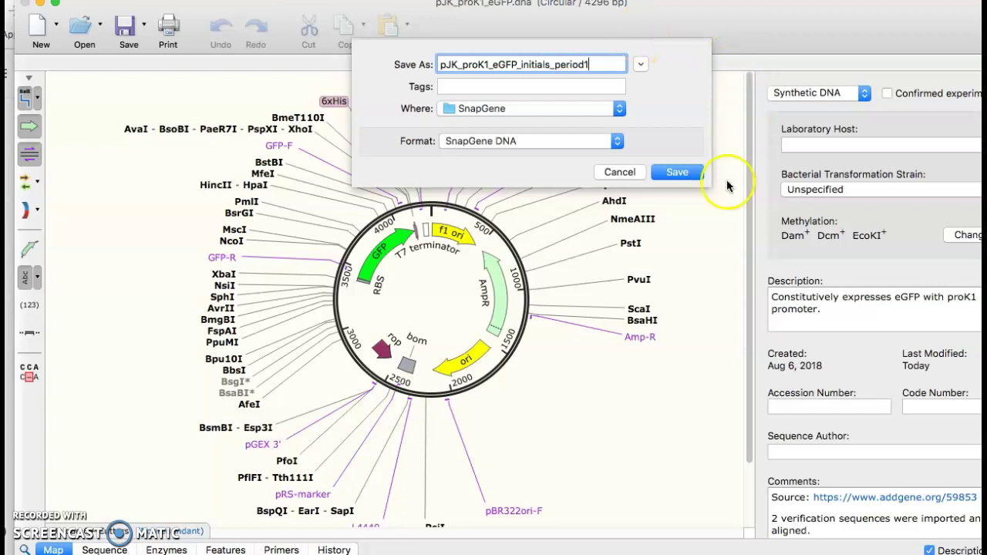
pyautogui.click(686, 176)
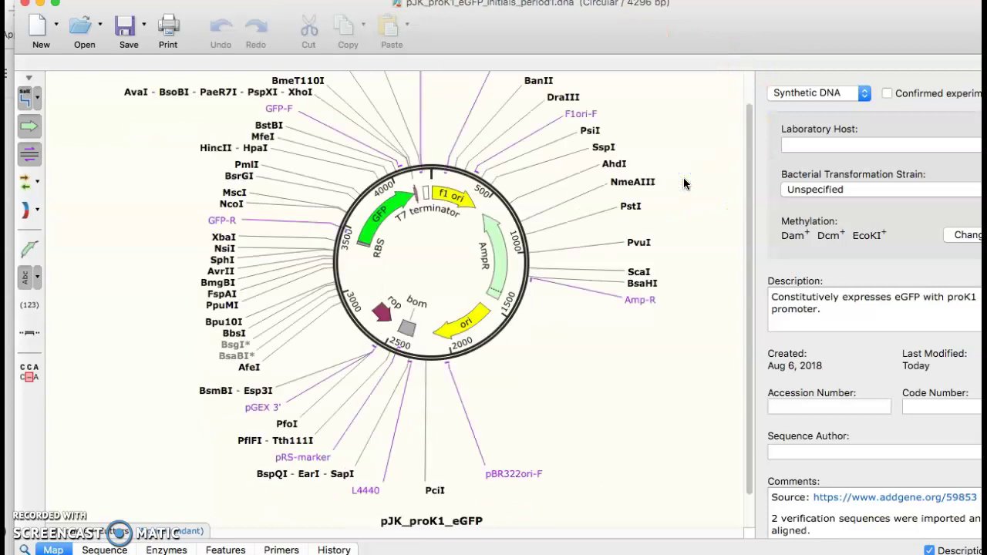
pyautogui.moveTo(632, 30); pyautogui.dragTo(642, 54)
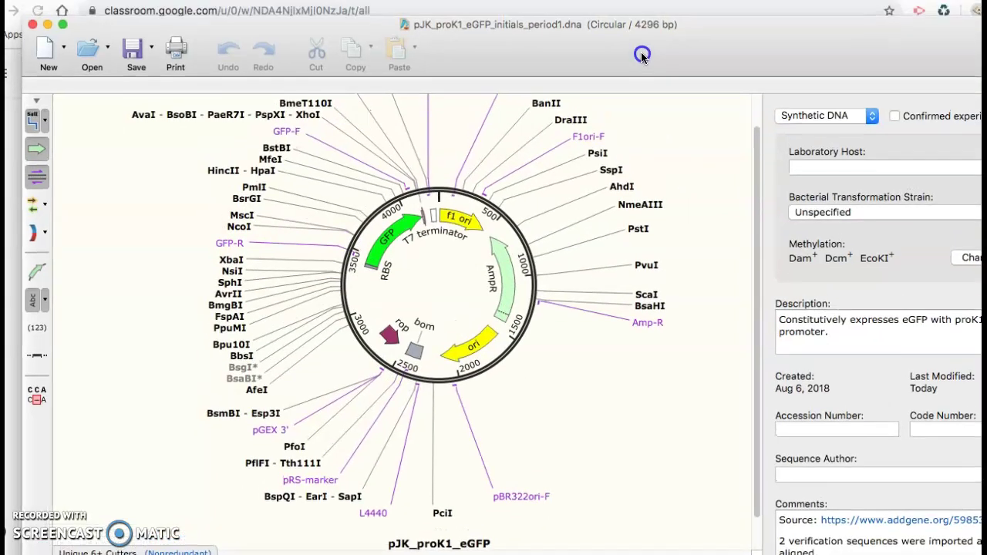
pyautogui.click(32, 25)
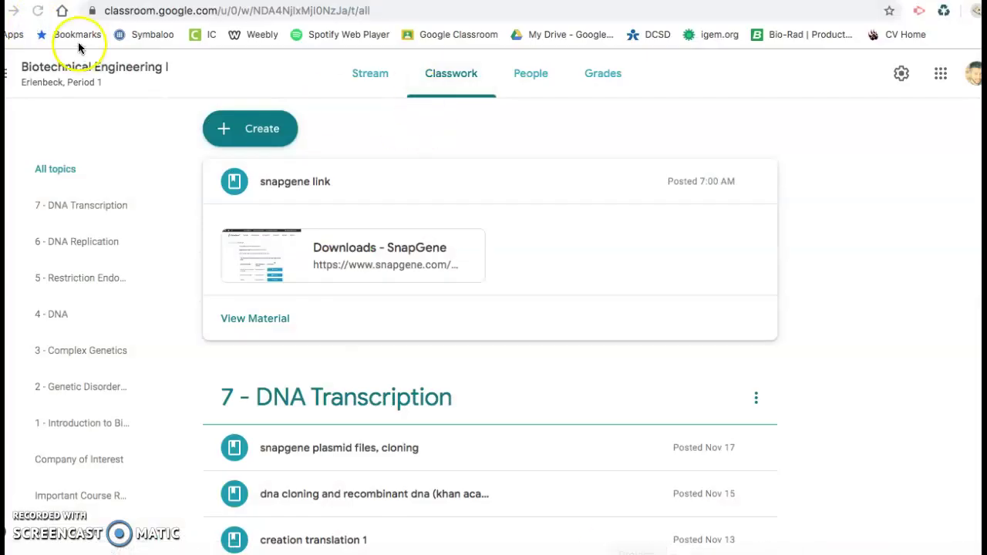
# - Open the Addgene plasmid import and try to find the plasmid pET28-noser
pyautogui.click(79, 1)
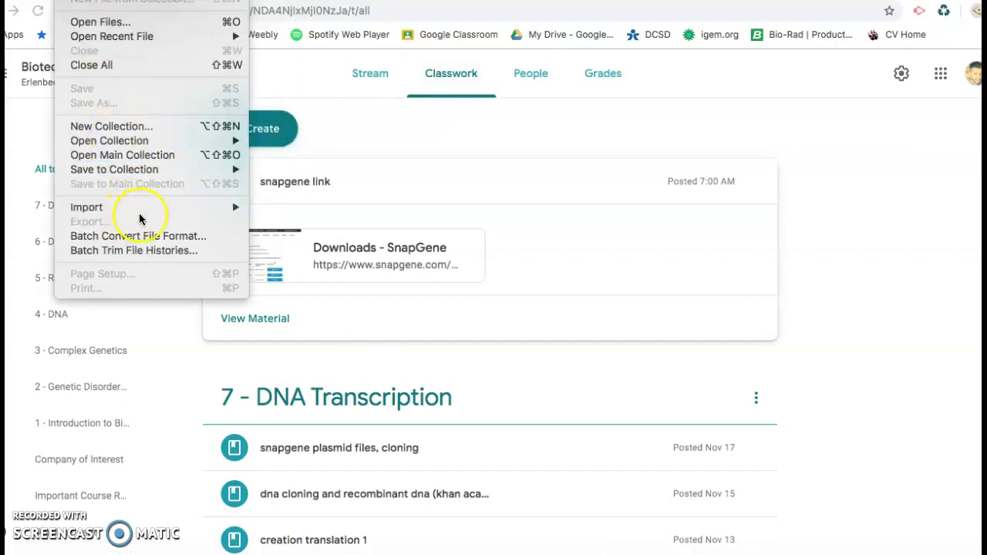
pyautogui.moveTo(143, 208)
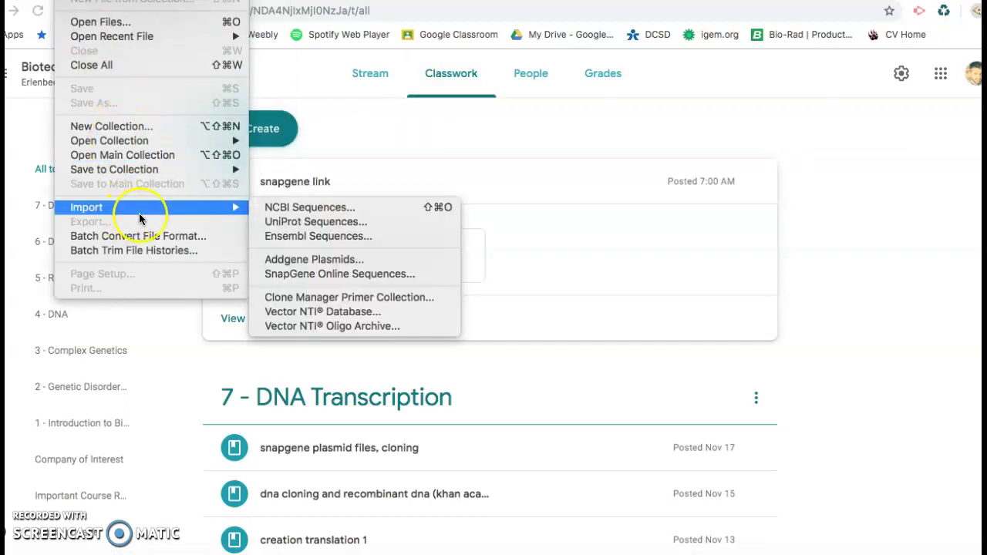
pyautogui.click(362, 260)
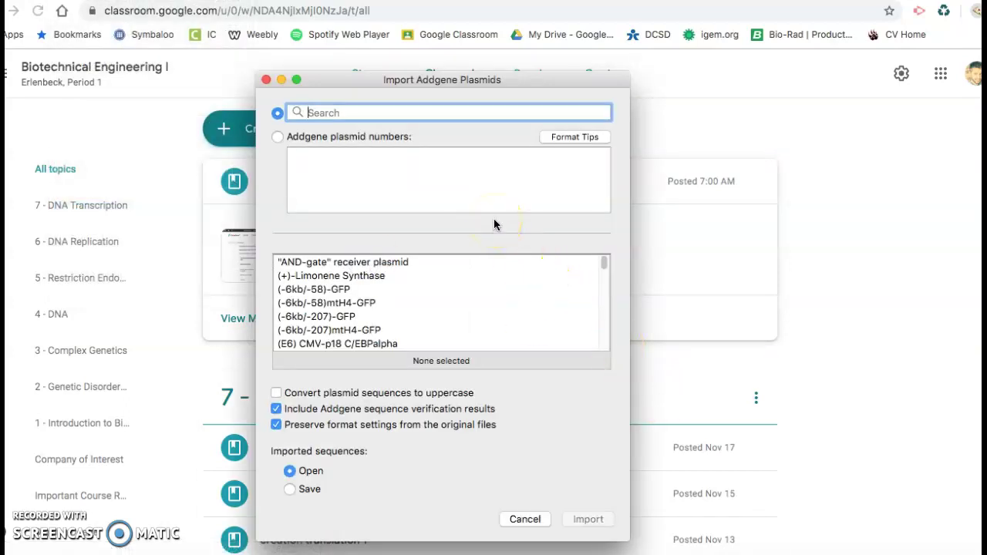
pyautogui.write('p')
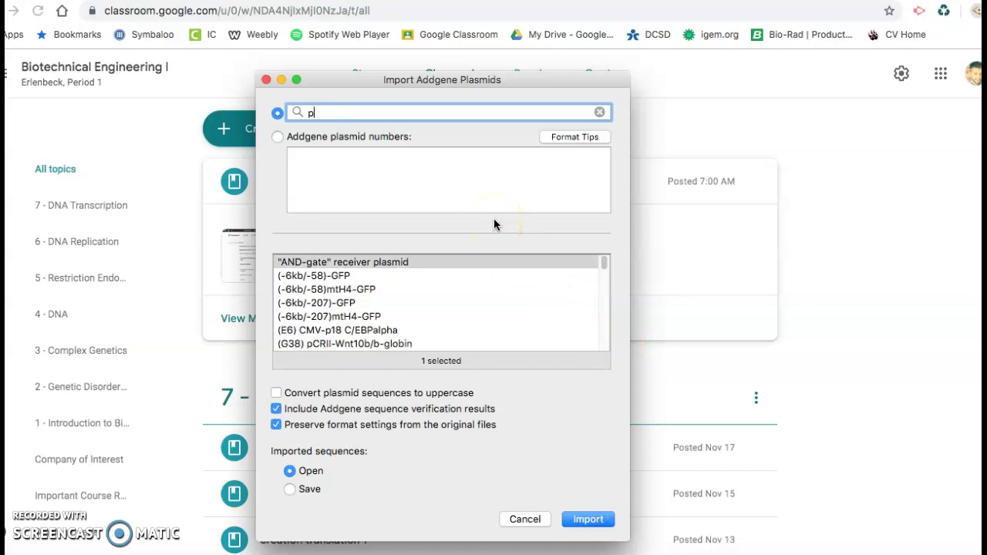
pyautogui.write('ET')
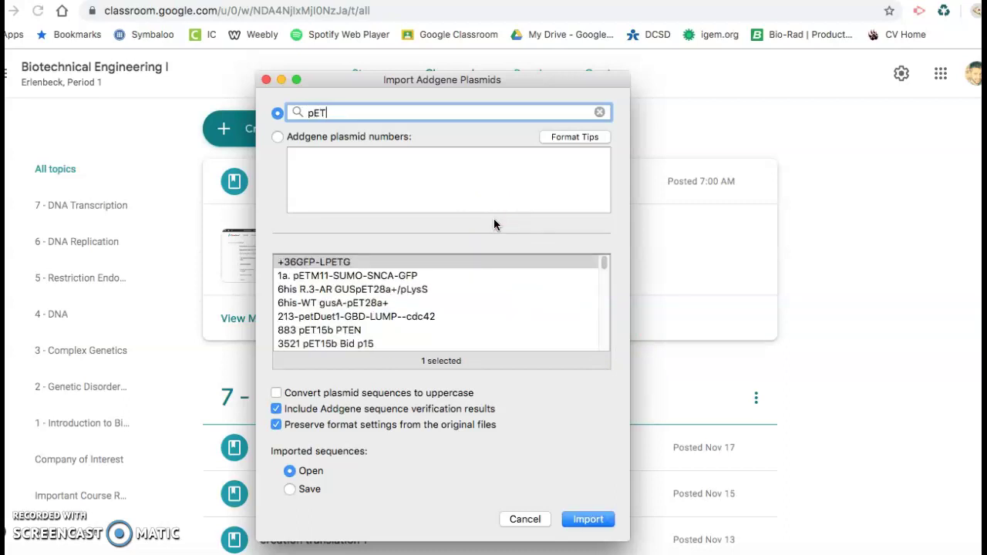
pyautogui.write('28')
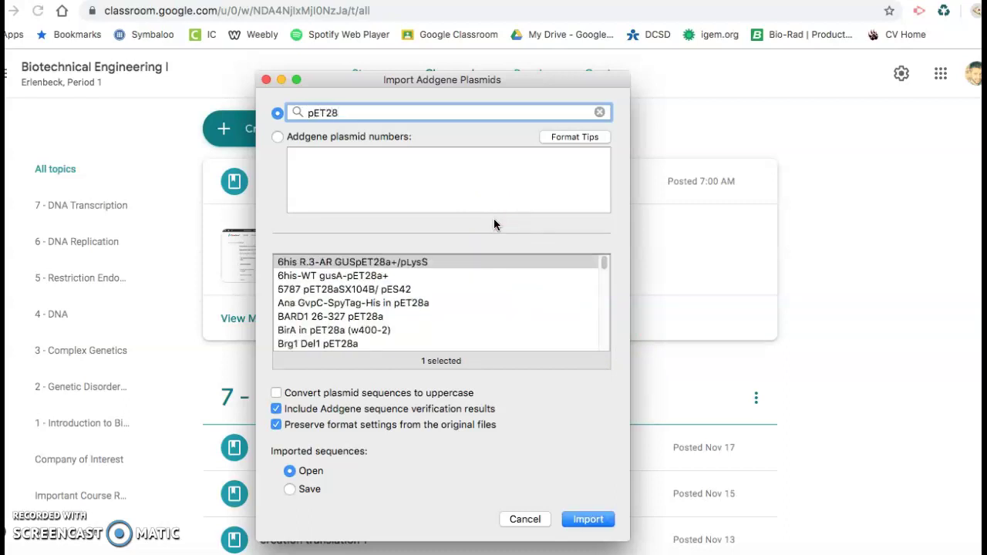
pyautogui.write('-no')
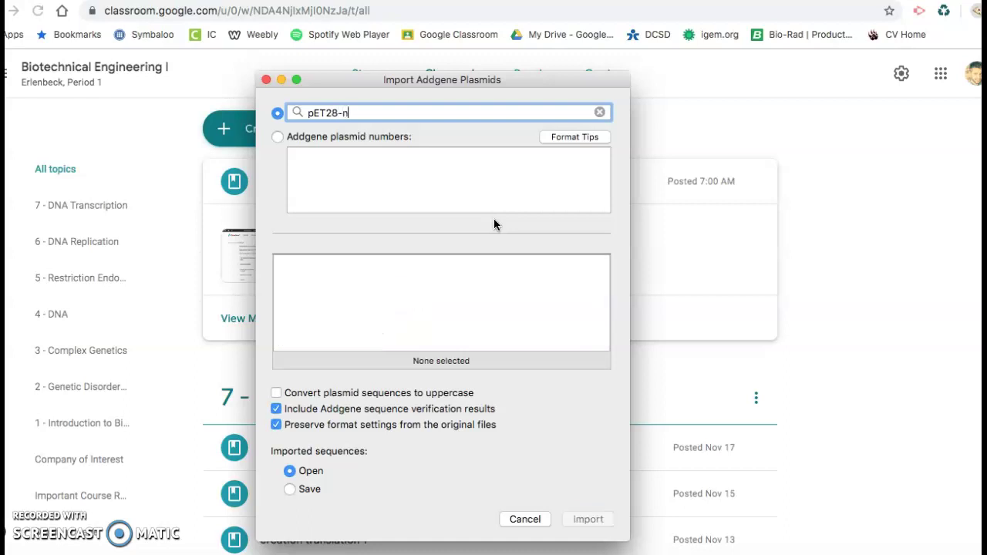
pyautogui.press('BackSpace')
pyautogui.press('BackSpace')
pyautogui.write('noser')
# - Try the Addgene plasmid search with pET28b-noser and close the import dialog without importing
pyautogui.click(352, 112)
pyautogui.press('BackSpace')
pyautogui.press('BackSpace')
pyautogui.press('BackSpace')
pyautogui.press('BackSpace')
pyautogui.press('BackSpace')
pyautogui.press('BackSpace')
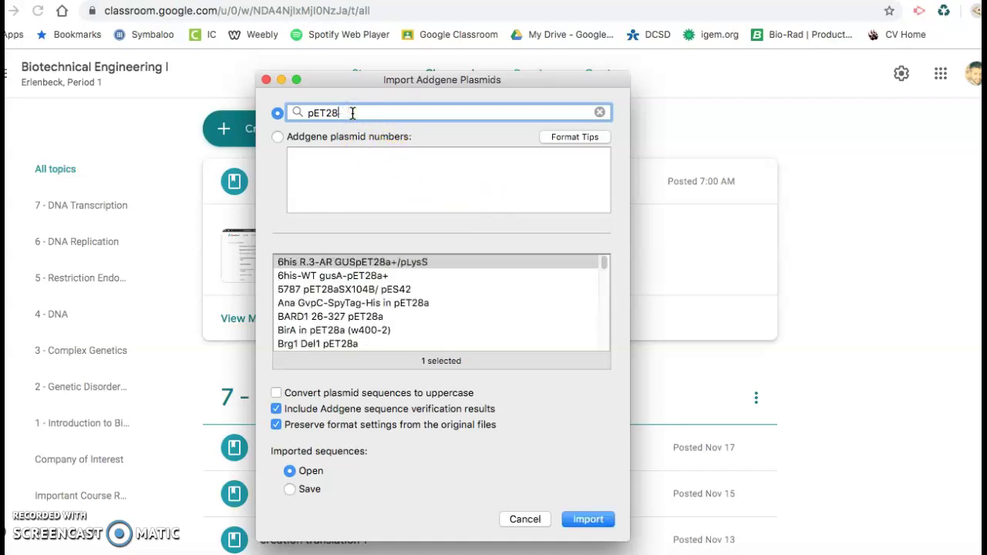
pyautogui.write('b-')
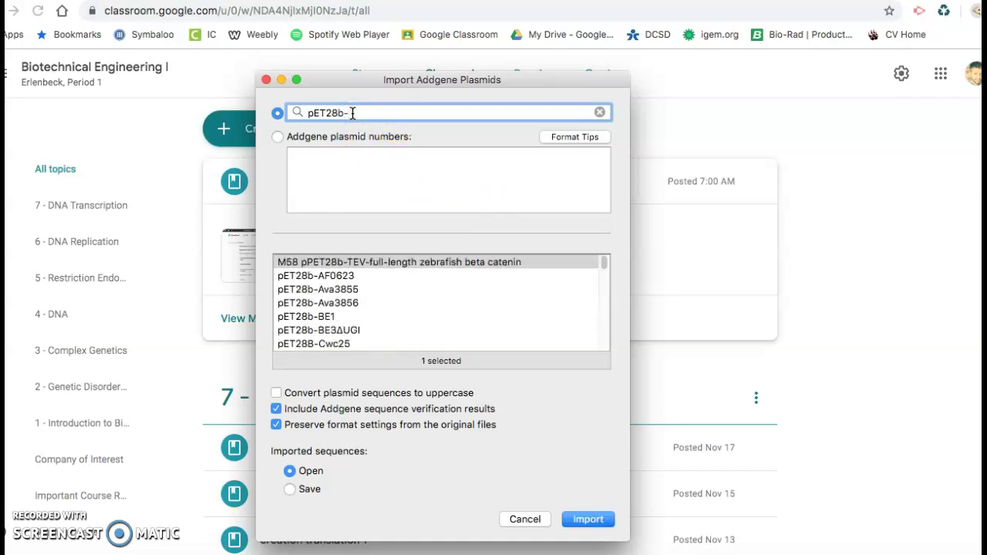
pyautogui.write('Nos')
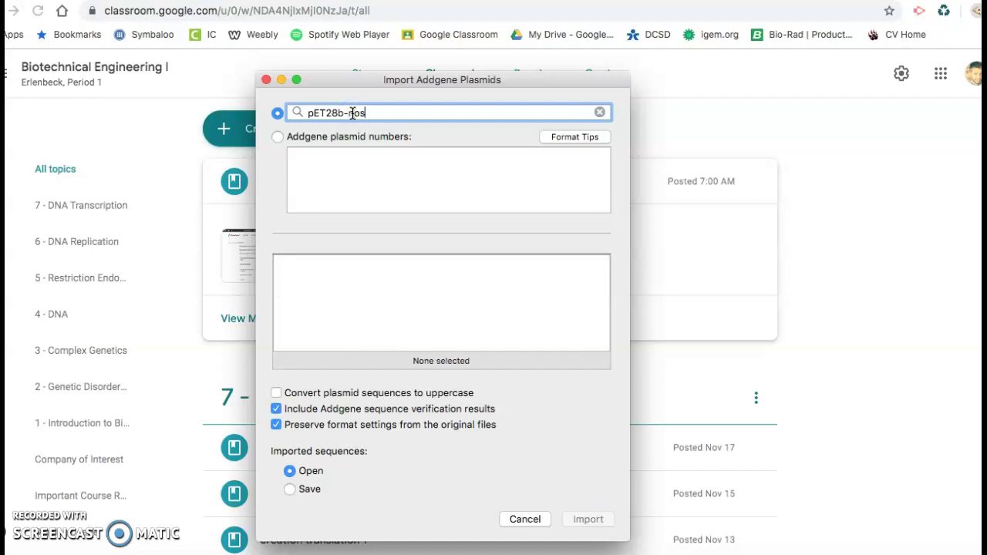
pyautogui.write('er')
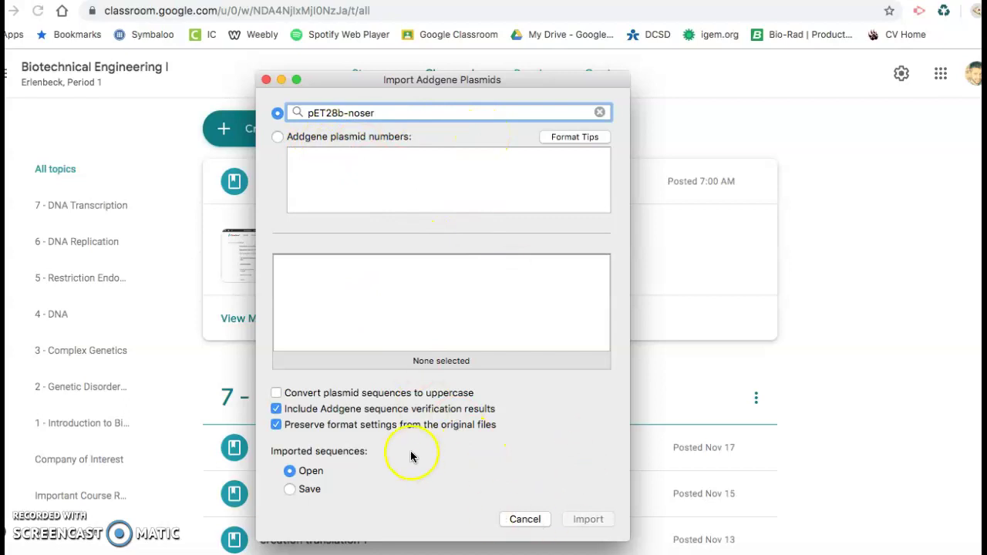
pyautogui.click(264, 82)
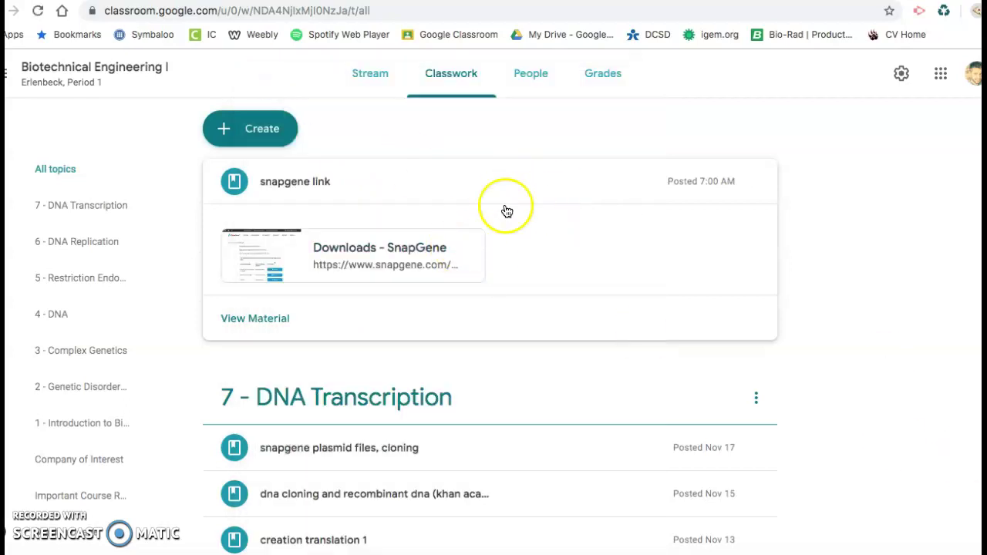
# - Download pET28-NOSER.dna from the class's "snapgene plasmid files, cloning" post and open it in SnapGene
pyautogui.click(511, 193)
pyautogui.scroll(-1, 683, 224)
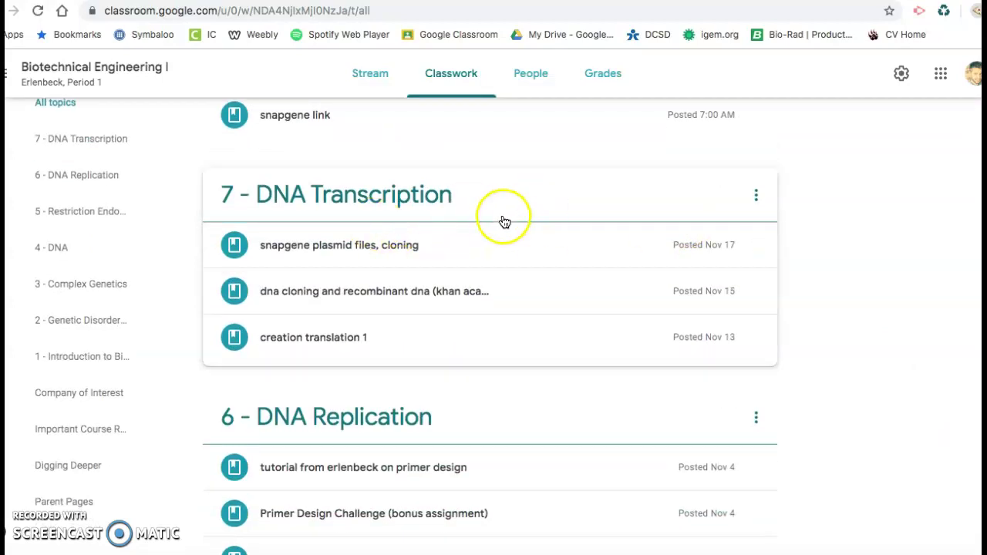
pyautogui.click(481, 256)
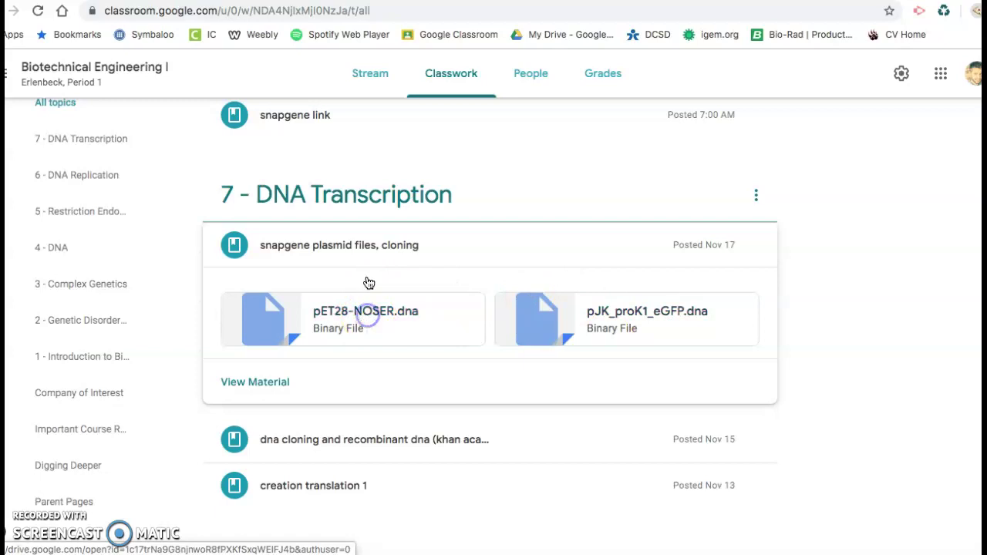
pyautogui.click(377, 309)
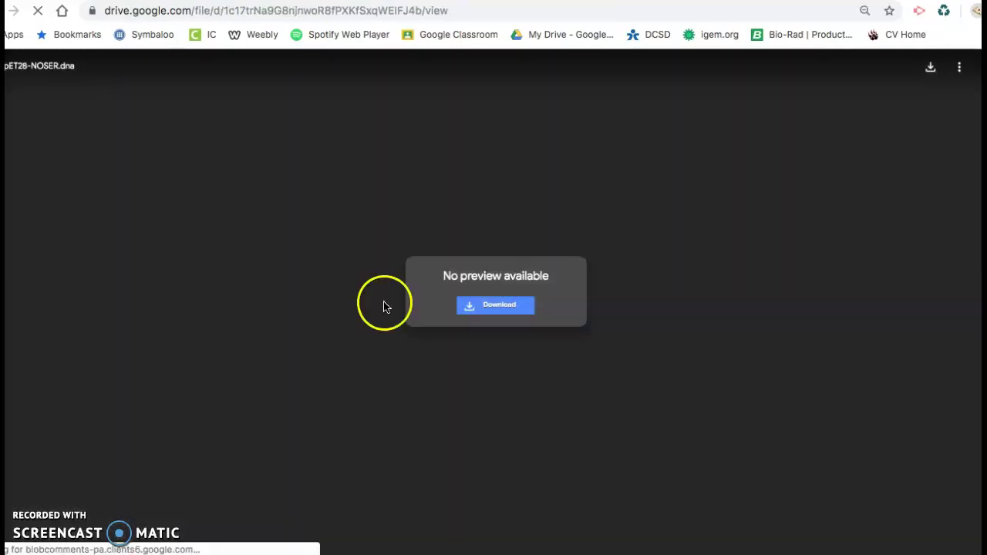
pyautogui.click(496, 305)
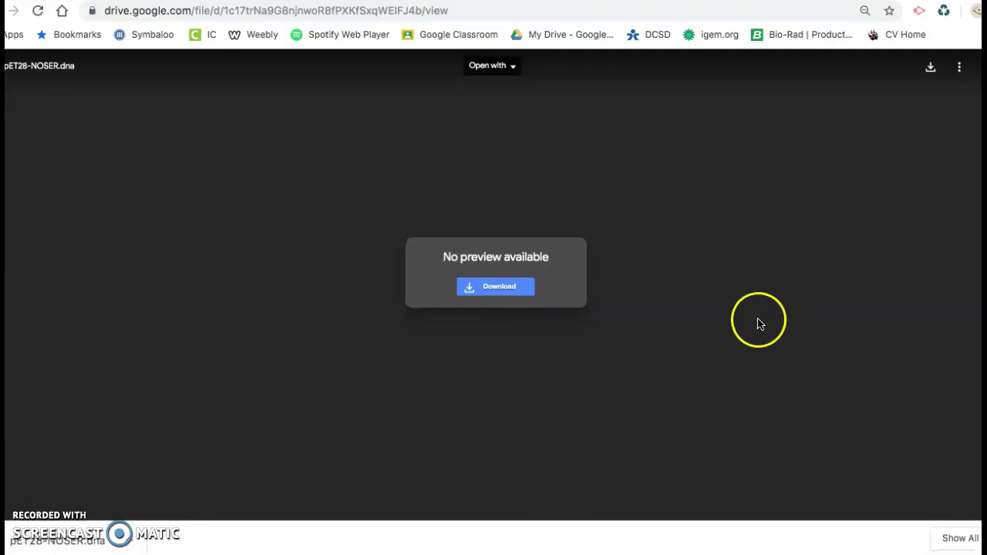
pyautogui.click(63, 541)
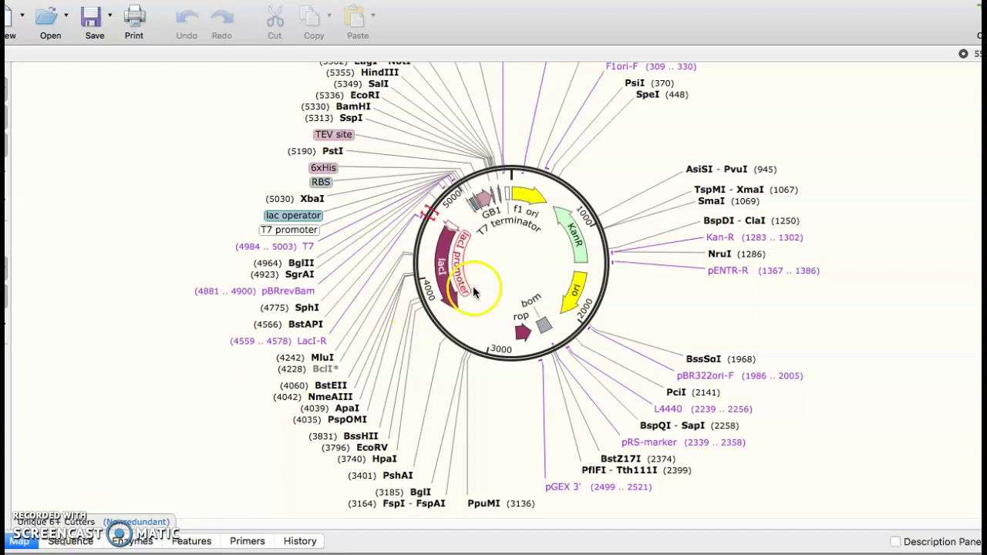
# - Examine the pET28-NOSER plasmid's circular map and annotated sequence, return to the map and reposition the window
pyautogui.scroll(2, 533, 303)
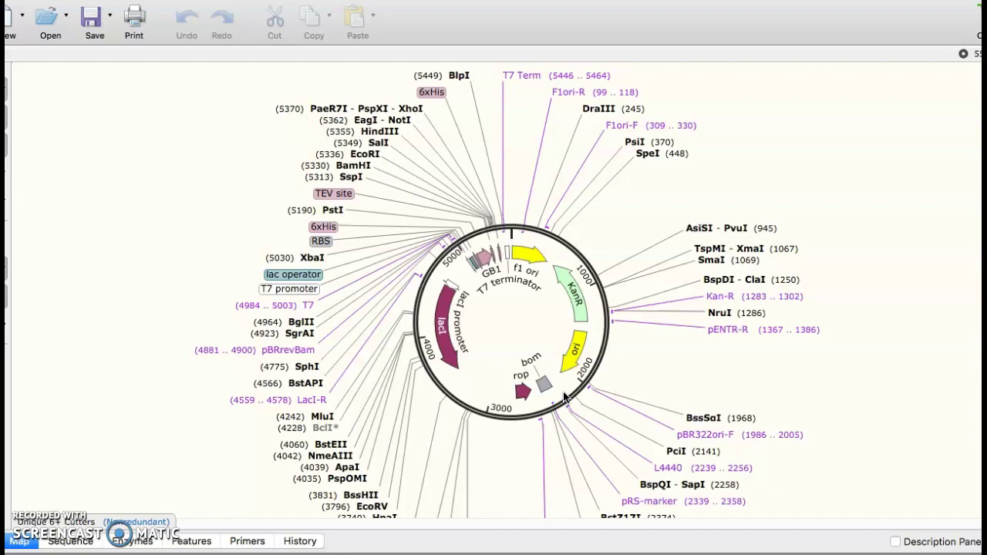
pyautogui.click(98, 350)
pyautogui.click(71, 541)
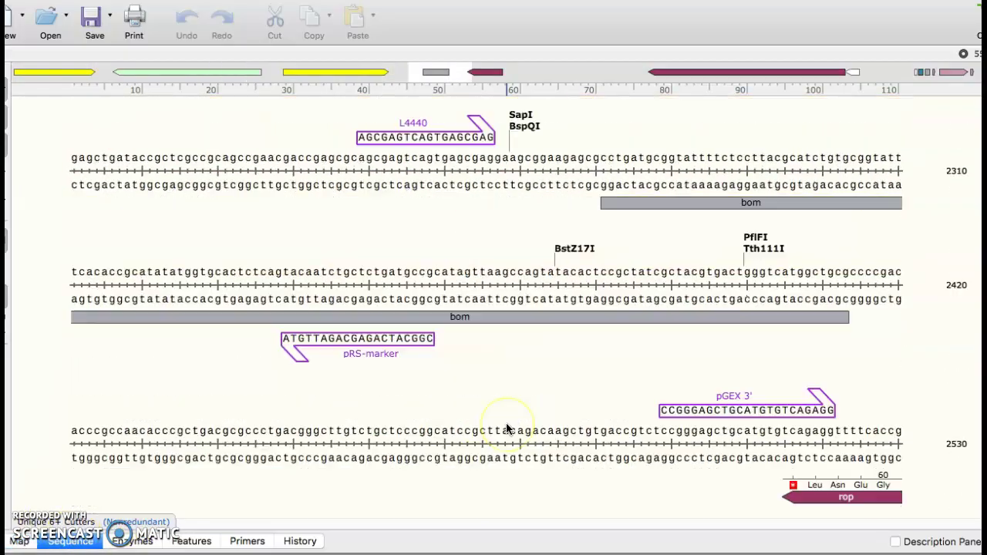
pyautogui.scroll(-15, 507, 429)
pyautogui.scroll(20, 507, 420)
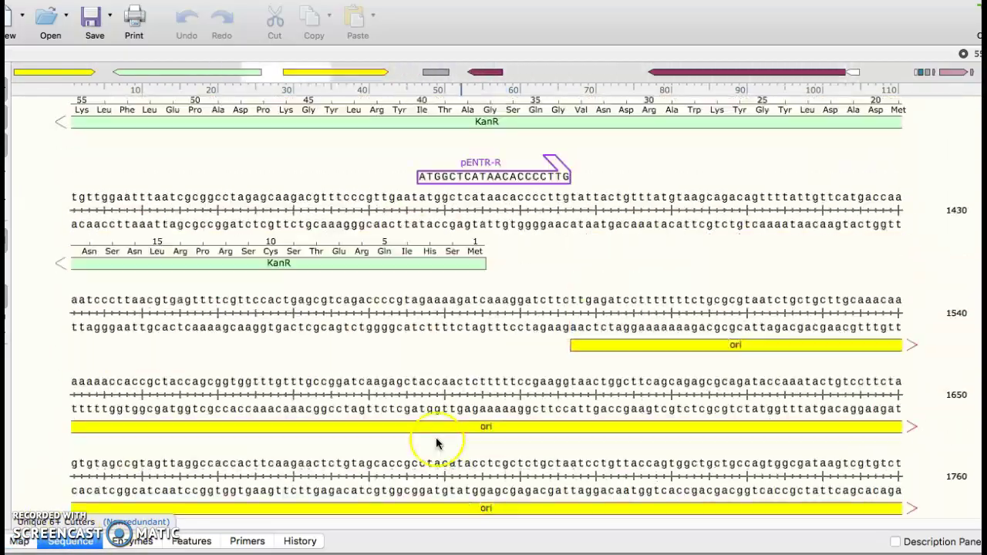
pyautogui.scroll(10, 409, 441)
pyautogui.click(19, 541)
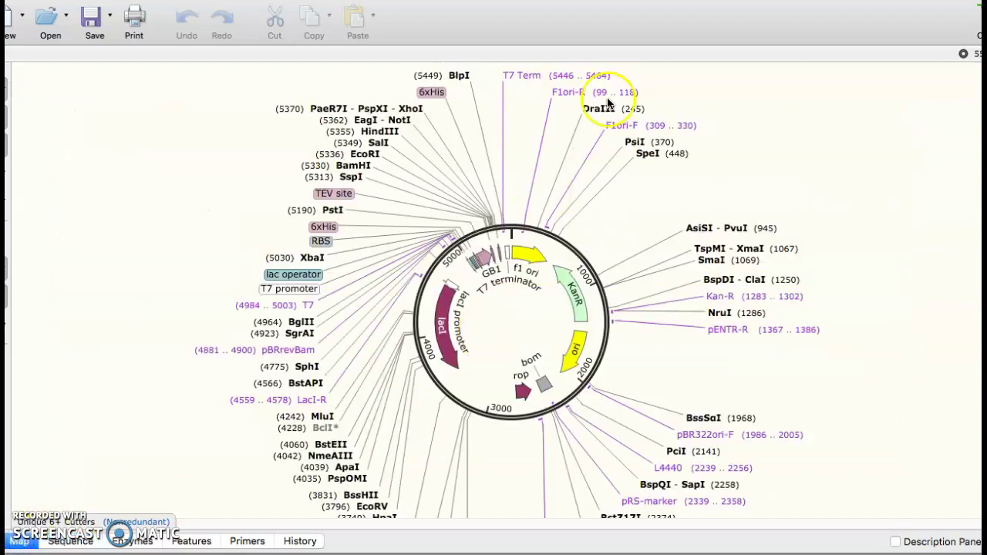
pyautogui.moveTo(539, 22); pyautogui.dragTo(555, 27)
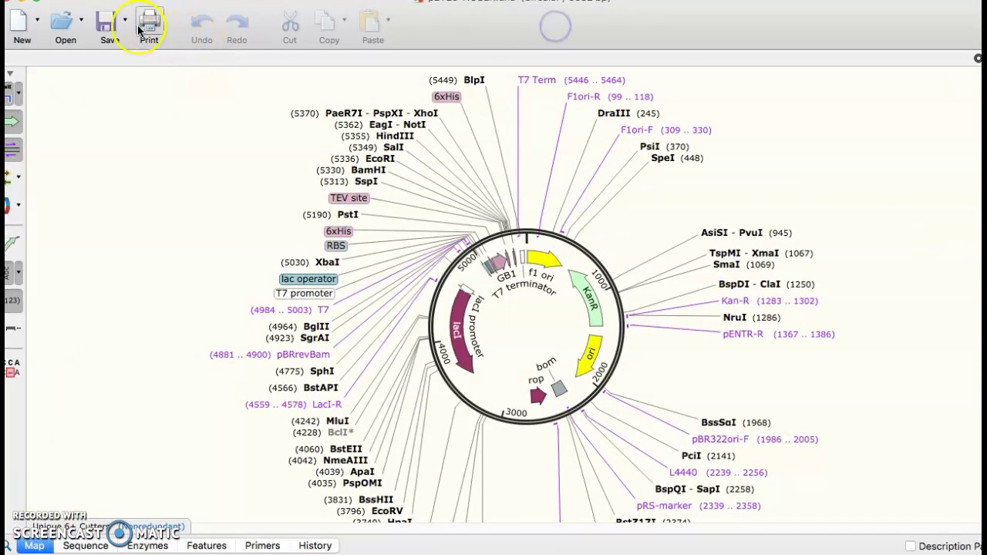
# - Save the pET28-NOSER plasmid file under its existing name and reposition its window so the title is visible
pyautogui.click(118, 26)
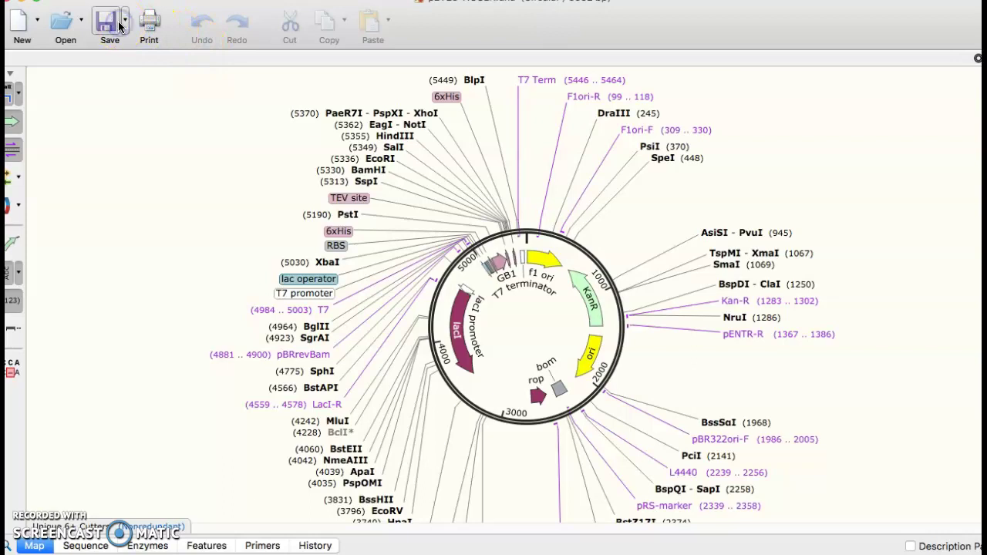
pyautogui.click(124, 25)
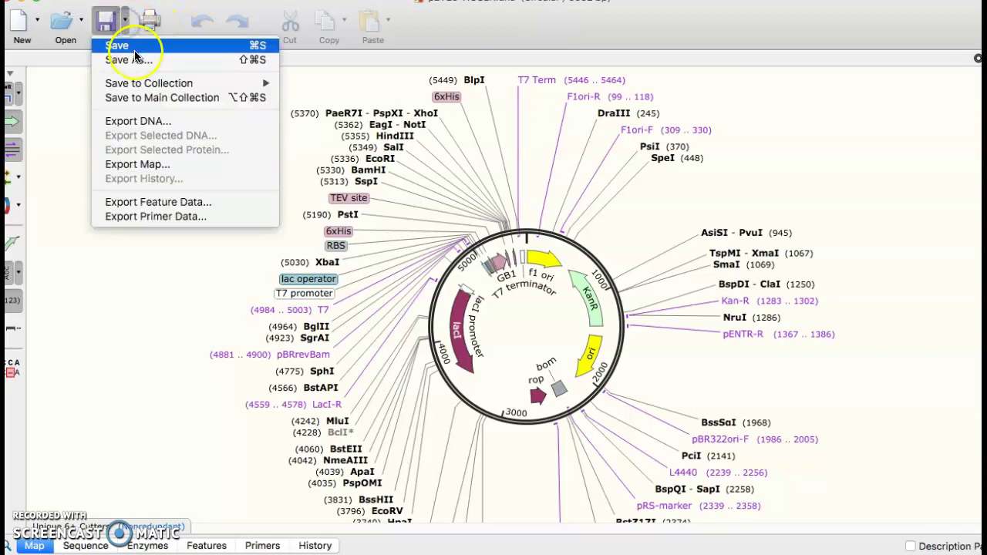
pyautogui.click(135, 49)
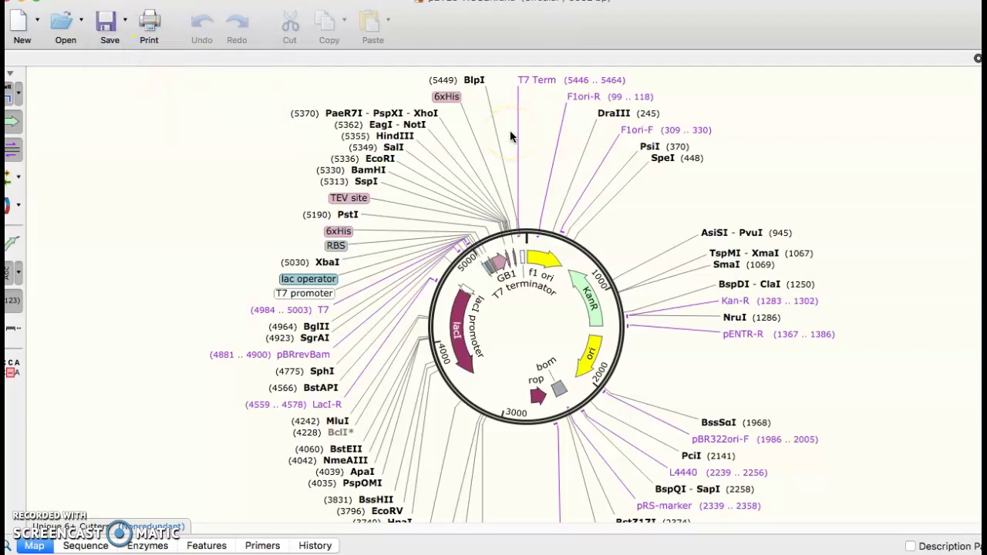
pyautogui.moveTo(480, 48); pyautogui.dragTo(479, 69)
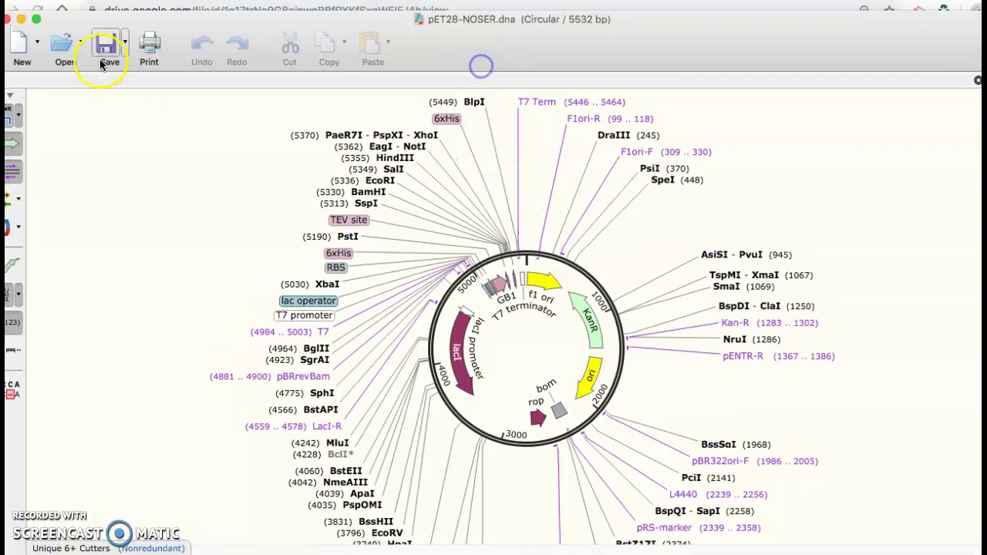
pyautogui.click(125, 42)
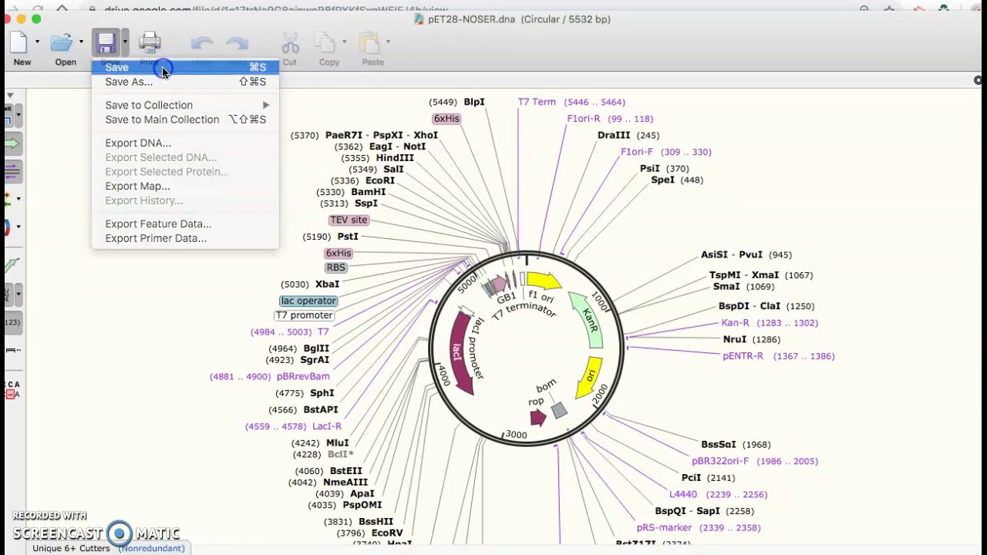
pyautogui.click(162, 67)
# - Save a copy of the plasmid as pET28-NOSER_initials_period1 in the SnapGene folder, in SnapGene DNA format
pyautogui.click(124, 44)
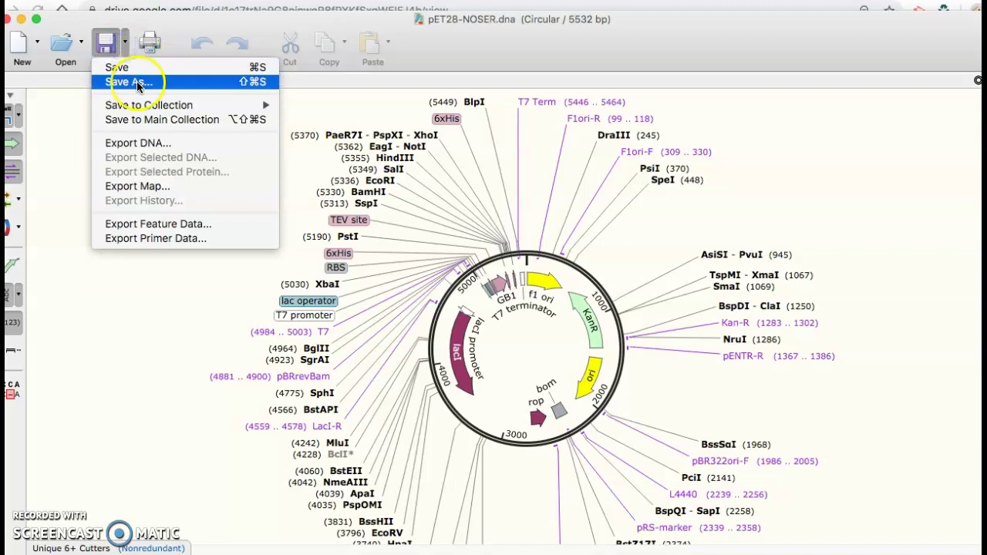
pyautogui.click(128, 82)
pyautogui.click(564, 82)
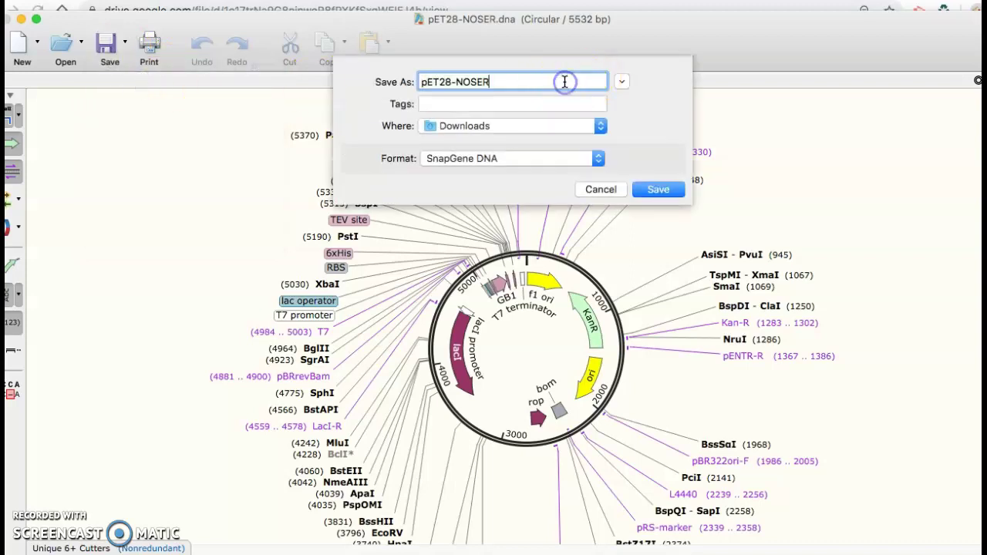
pyautogui.write('_initials_period1')
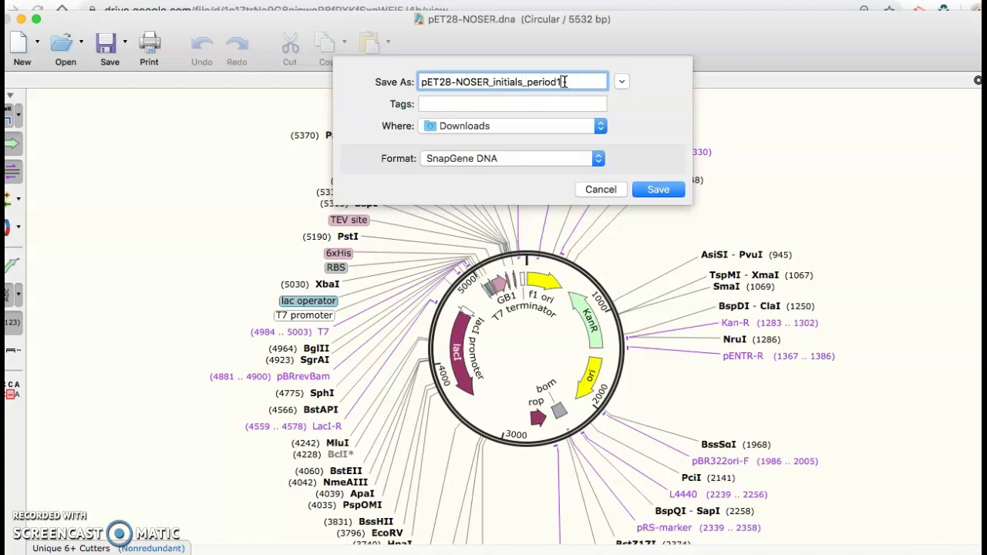
pyautogui.click(587, 123)
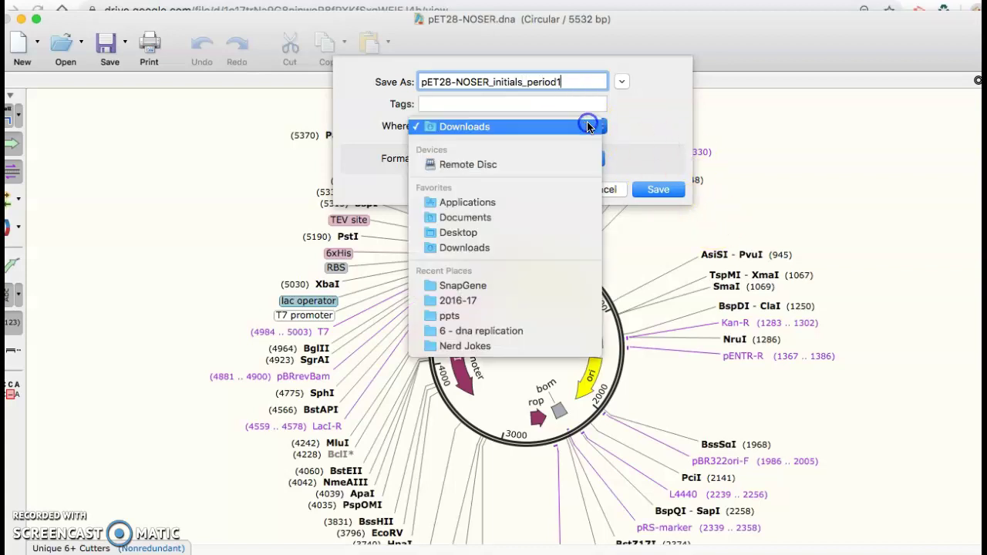
pyautogui.click(542, 285)
pyautogui.click(666, 188)
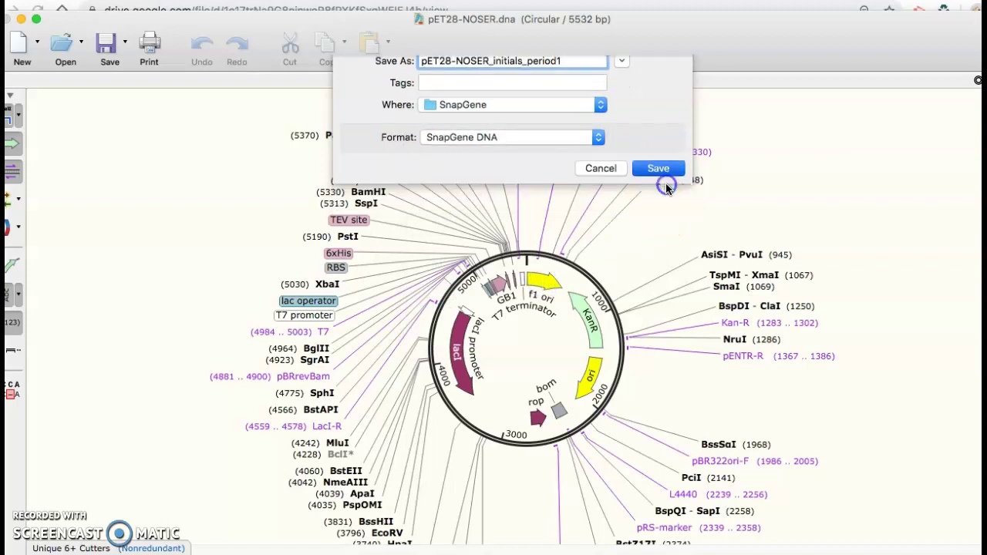
# - Examine the KanR, ori and lacI features and their descriptions on the plasmid's circular map
pyautogui.moveTo(531, 47)
pyautogui.mouseDown()
pyautogui.moveTo(557, 49)
pyautogui.moveTo(535, 41)
pyautogui.mouseUp()
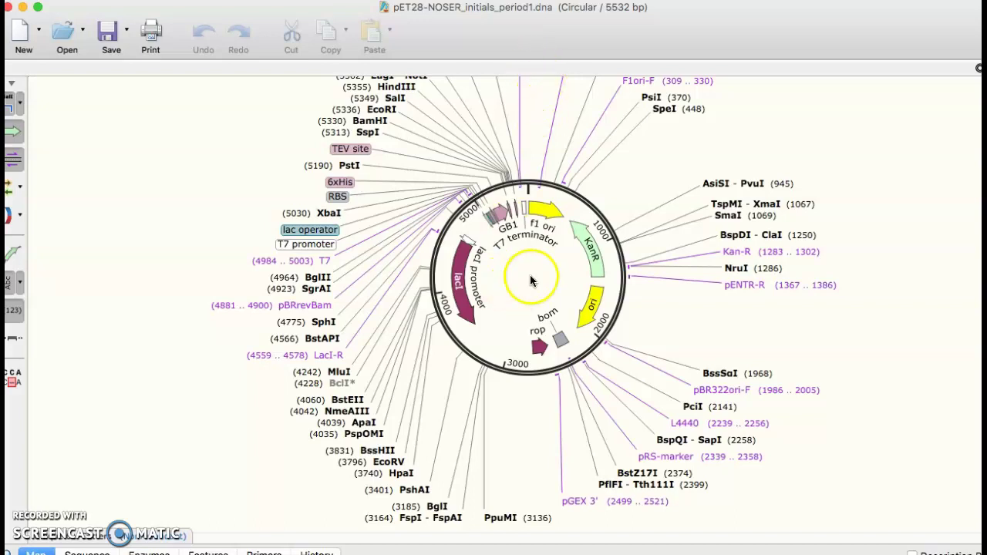
pyautogui.click(598, 263)
pyautogui.click(501, 218)
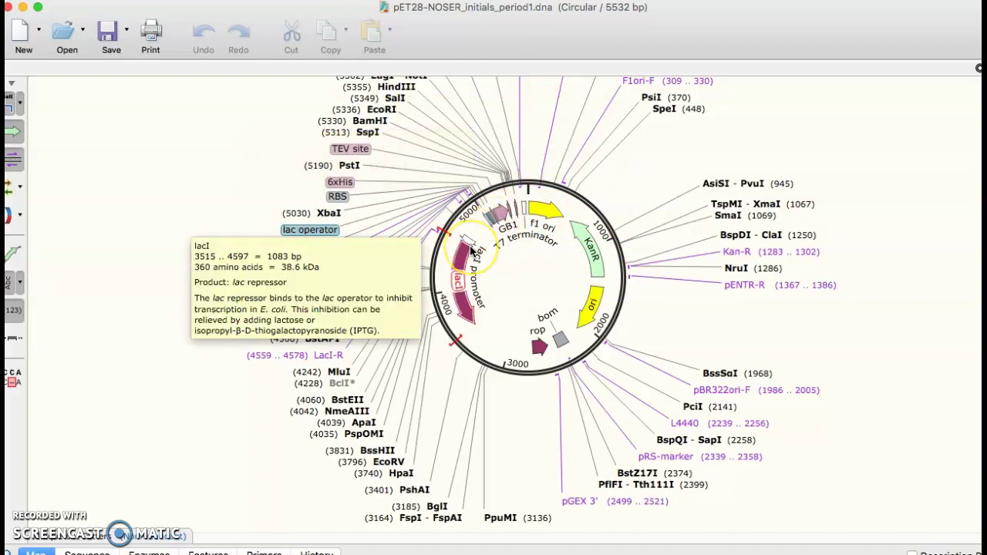
pyautogui.click(544, 319)
pyautogui.click(584, 329)
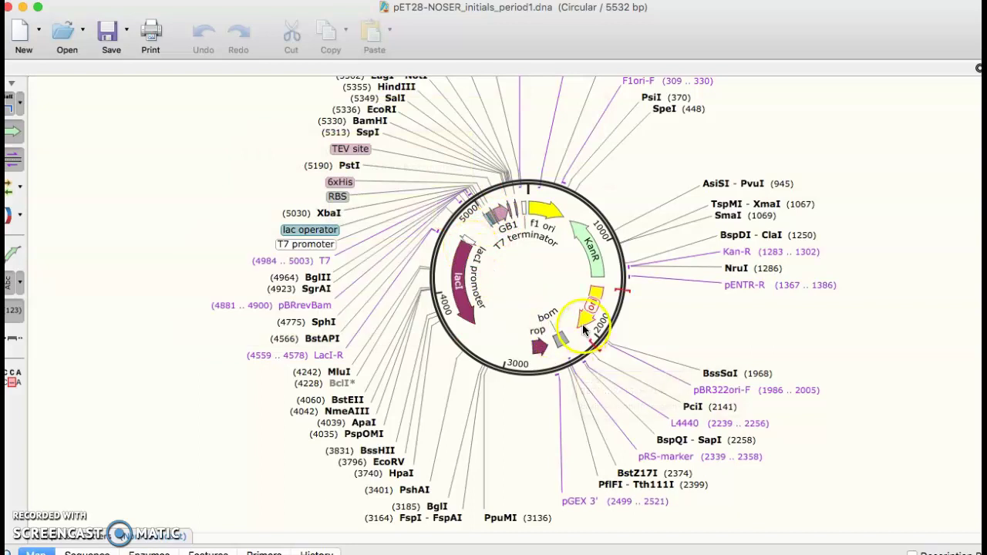
pyautogui.click(601, 276)
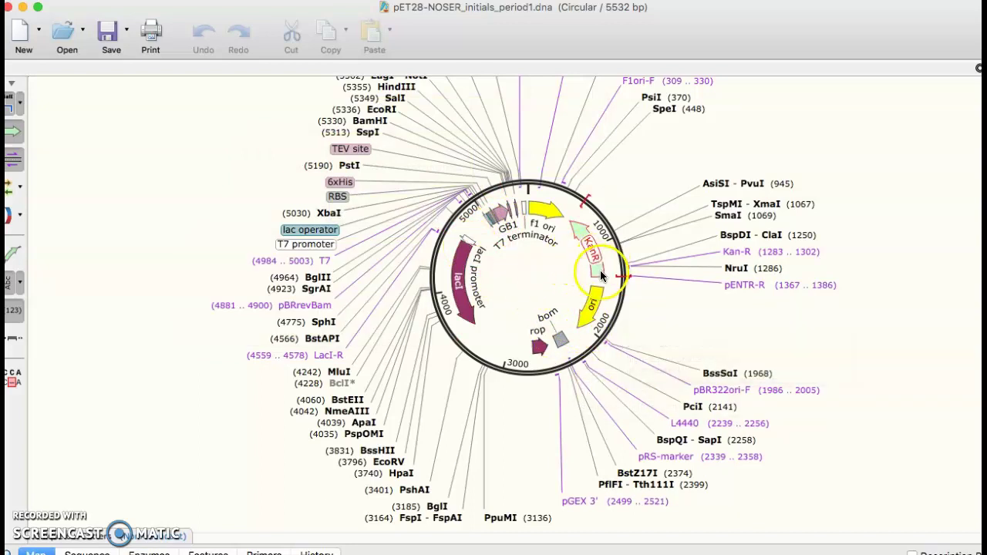
pyautogui.moveTo(601, 275)
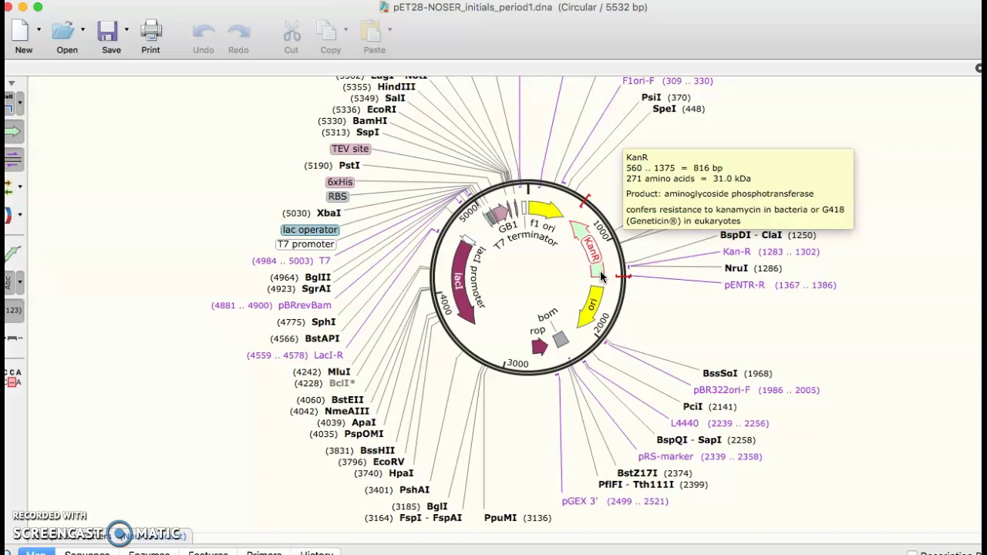
pyautogui.click(595, 299)
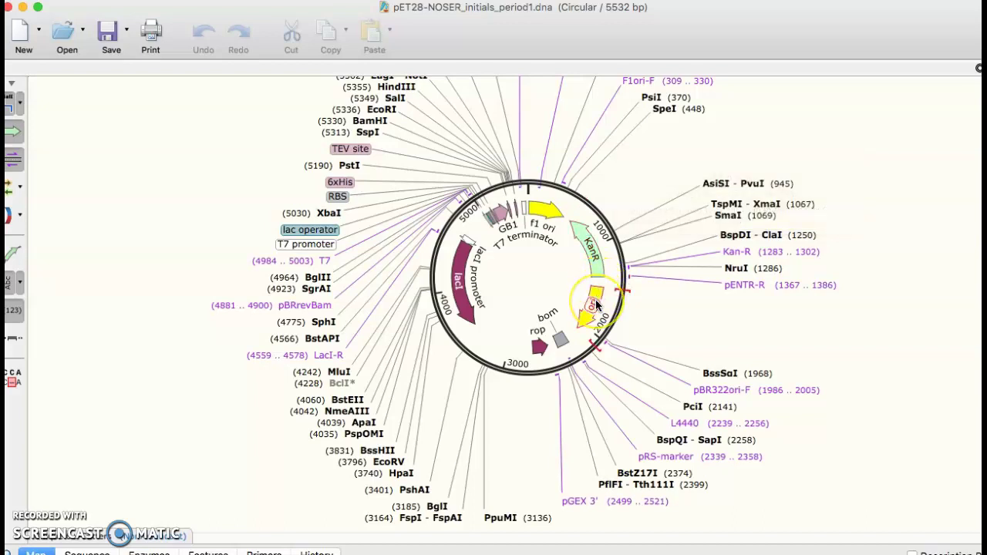
pyautogui.moveTo(596, 301)
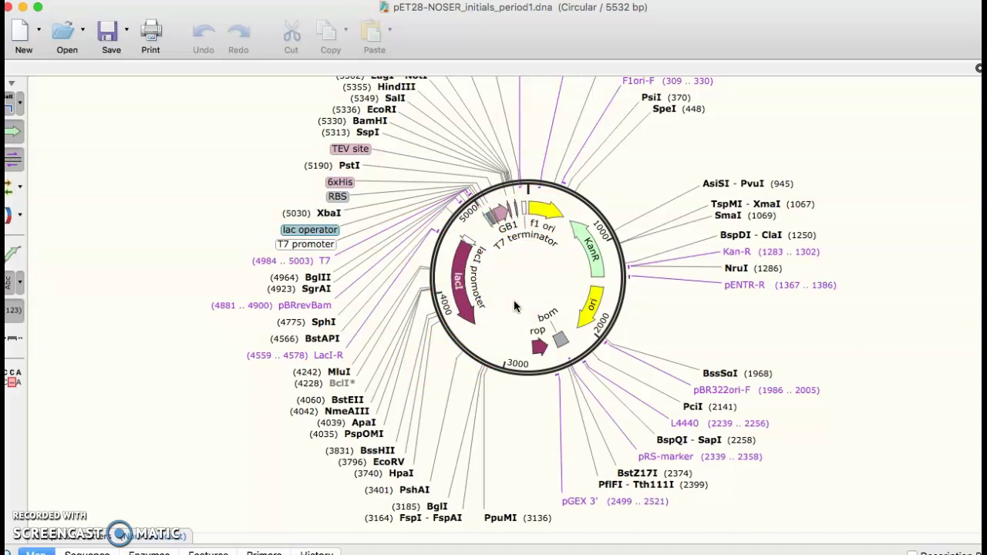
pyautogui.click(468, 311)
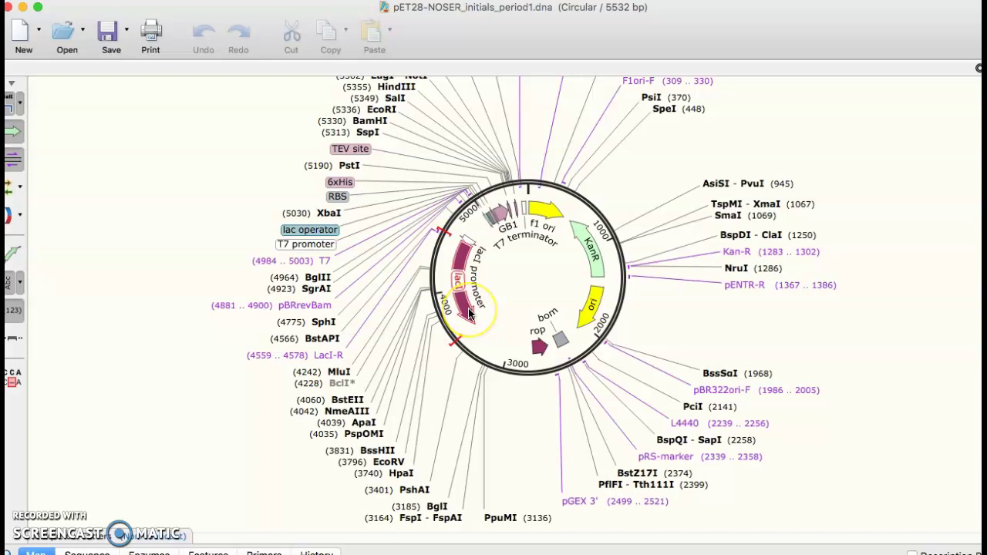
pyautogui.moveTo(468, 312)
pyautogui.click(527, 296)
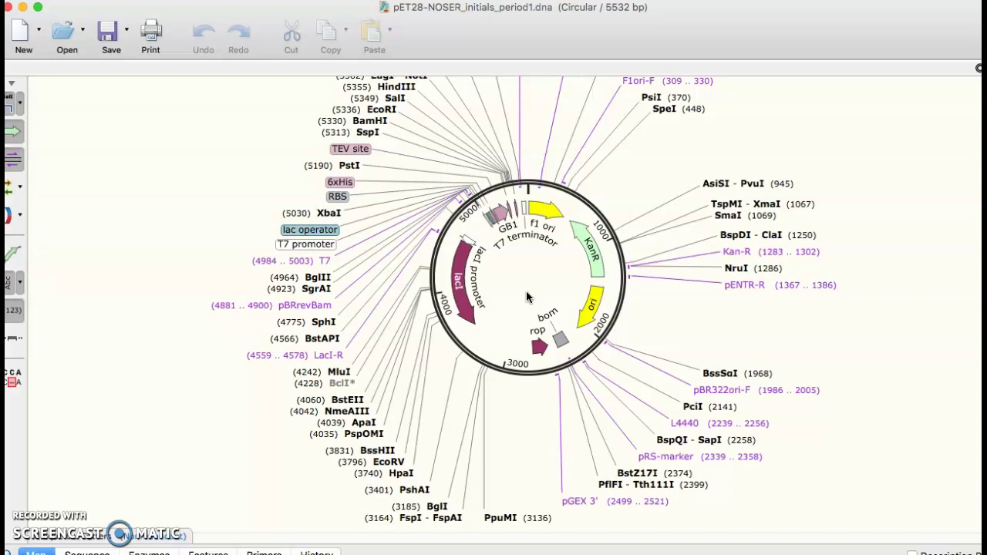
# - Examine the plasmid's annotated sequence, return to the circular map and reposition the window
pyautogui.moveTo(539, 39); pyautogui.dragTo(562, 26)
pyautogui.click(108, 544)
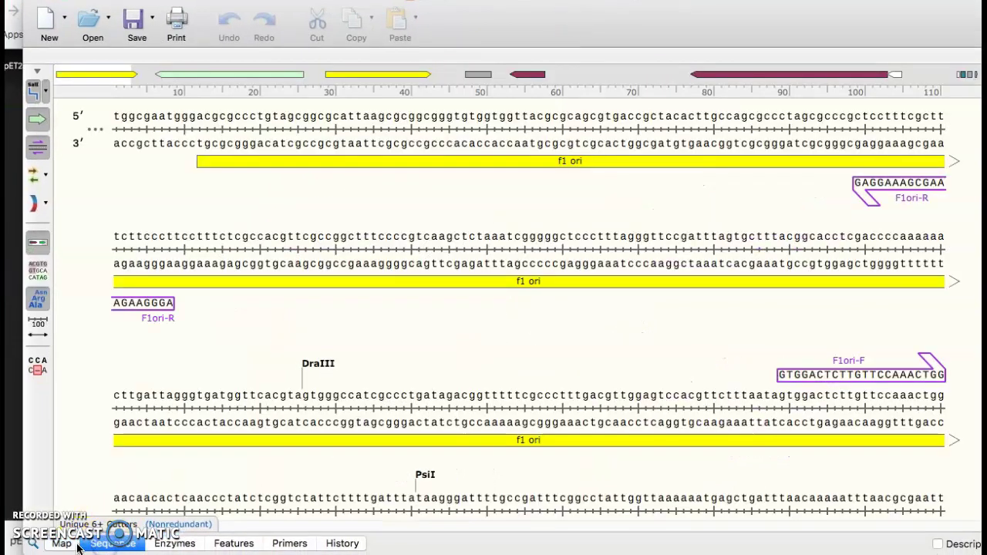
pyautogui.scroll(-5, 356, 376)
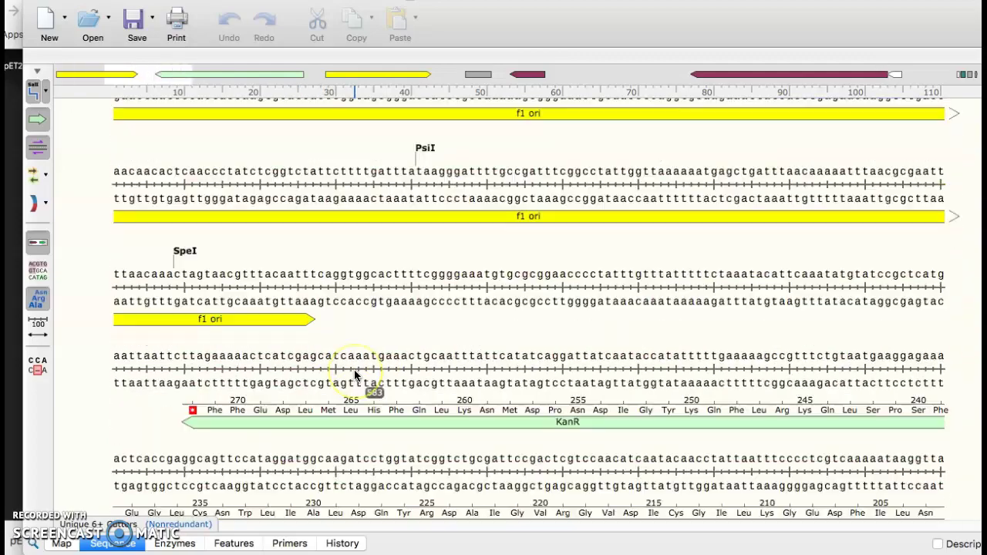
pyautogui.scroll(-12, 355, 375)
pyautogui.scroll(-8, 354, 375)
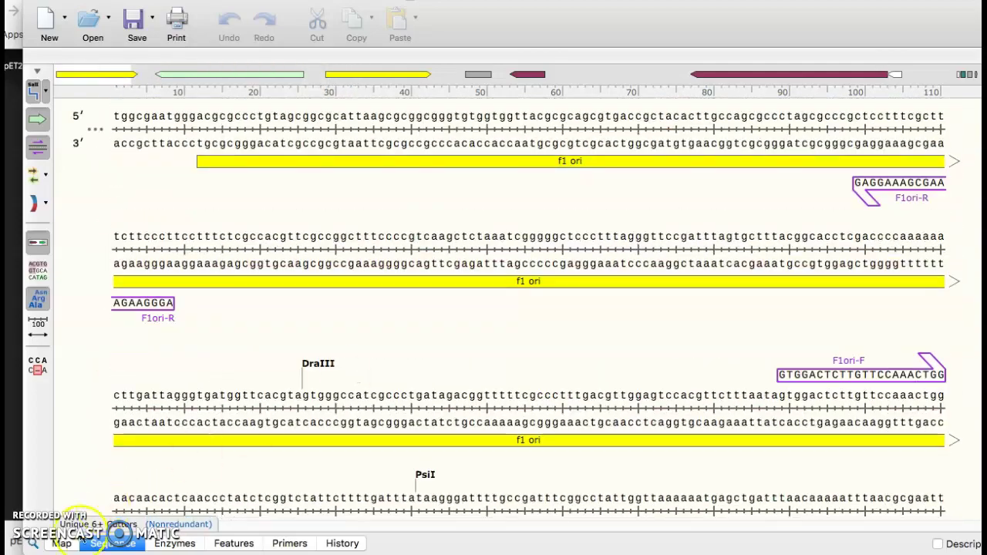
pyautogui.click(69, 542)
pyautogui.moveTo(523, 21); pyautogui.dragTo(498, 46)
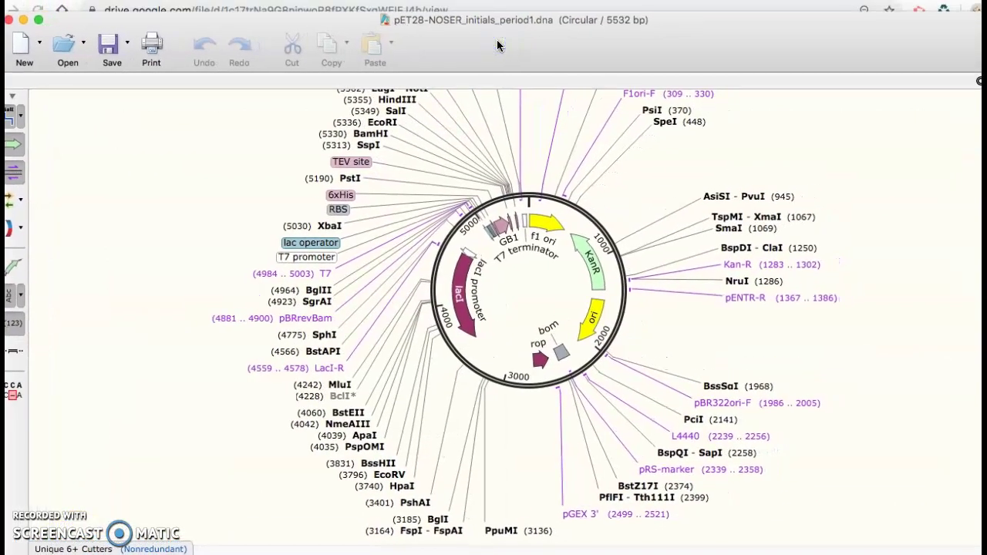